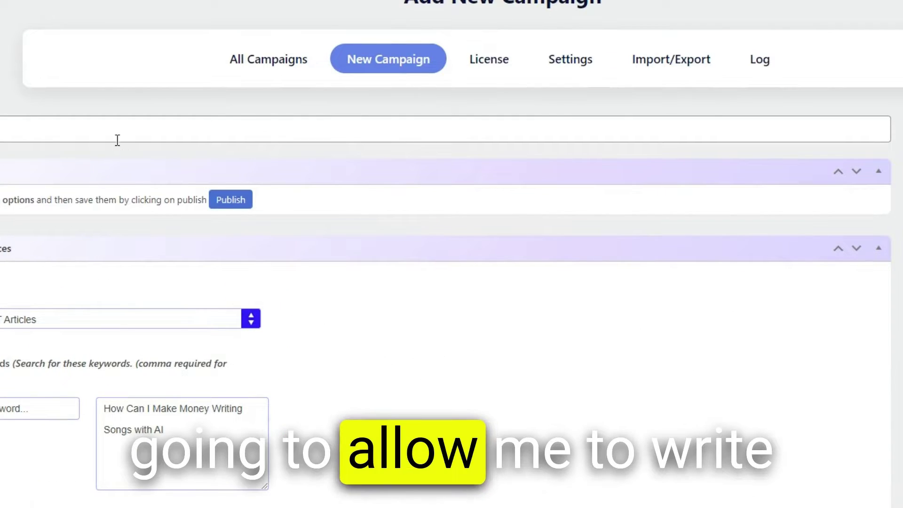
# Try to select the campaign keyword text on the Add New Campaign page
pyautogui.click(108, 128)
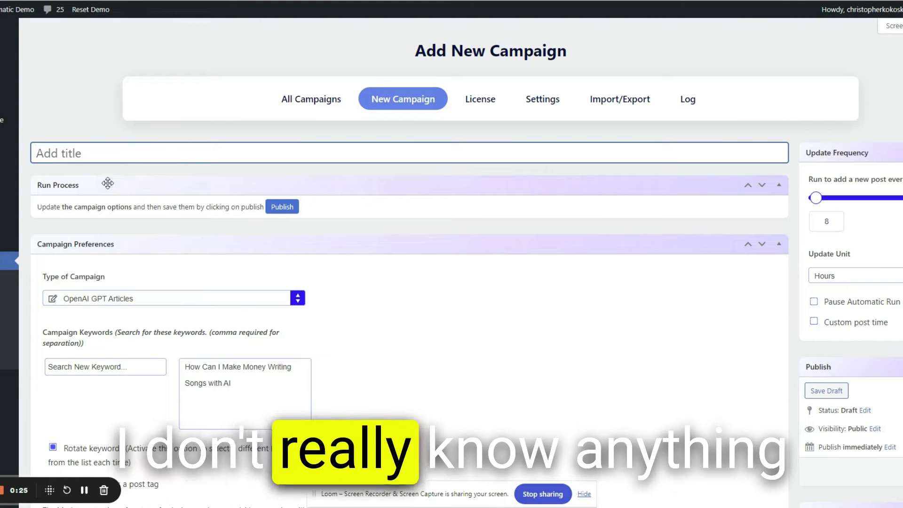
pyautogui.scroll(-5, 433, 209)
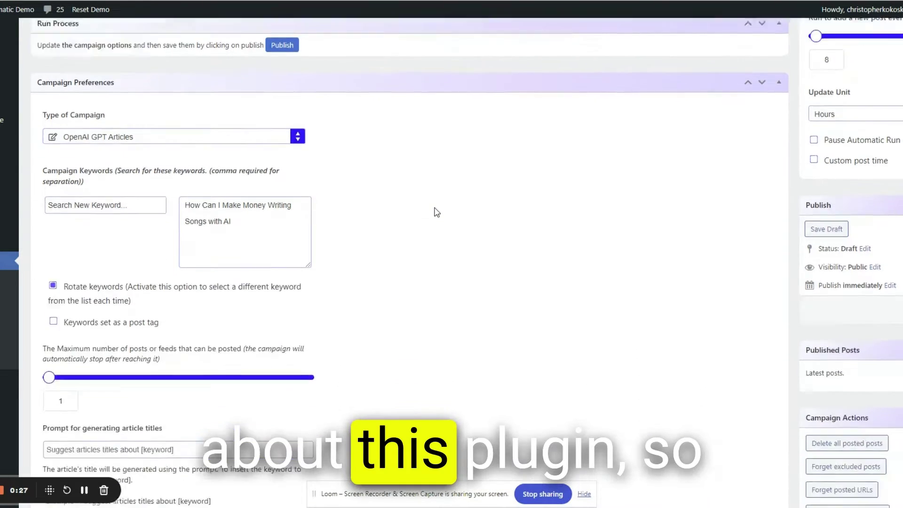
pyautogui.scroll(-13, 436, 212)
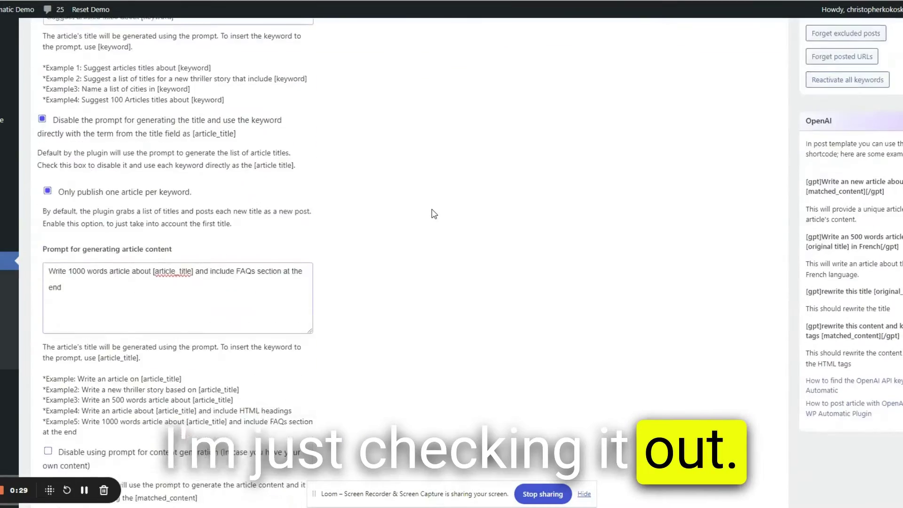
pyautogui.scroll(-16, 433, 214)
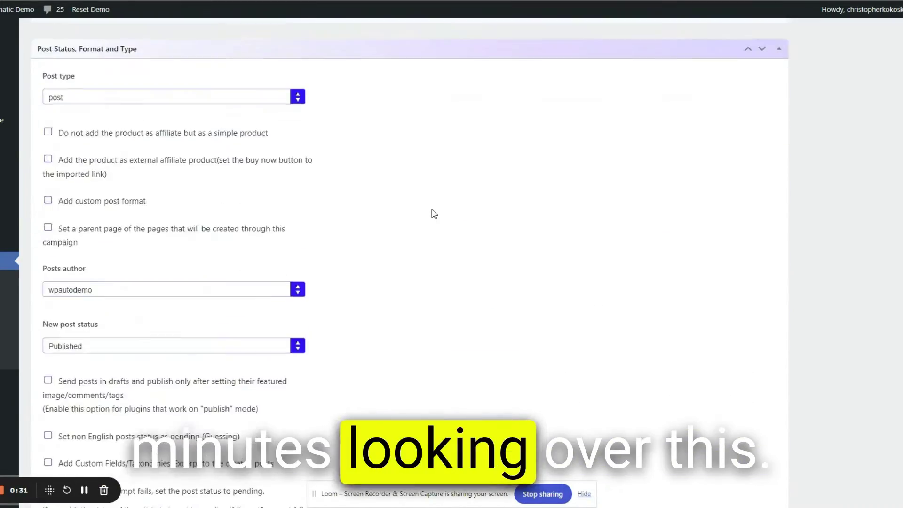
pyautogui.scroll(-15, 434, 214)
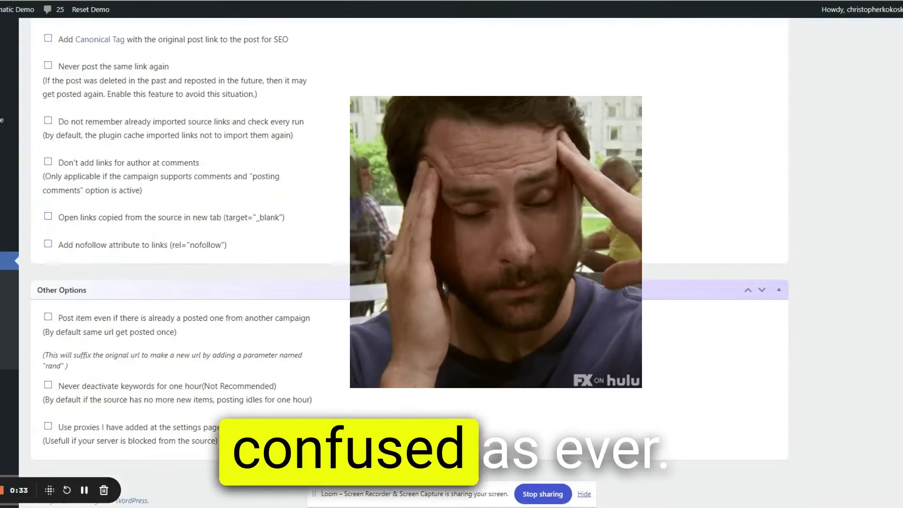
pyautogui.scroll(16, 434, 214)
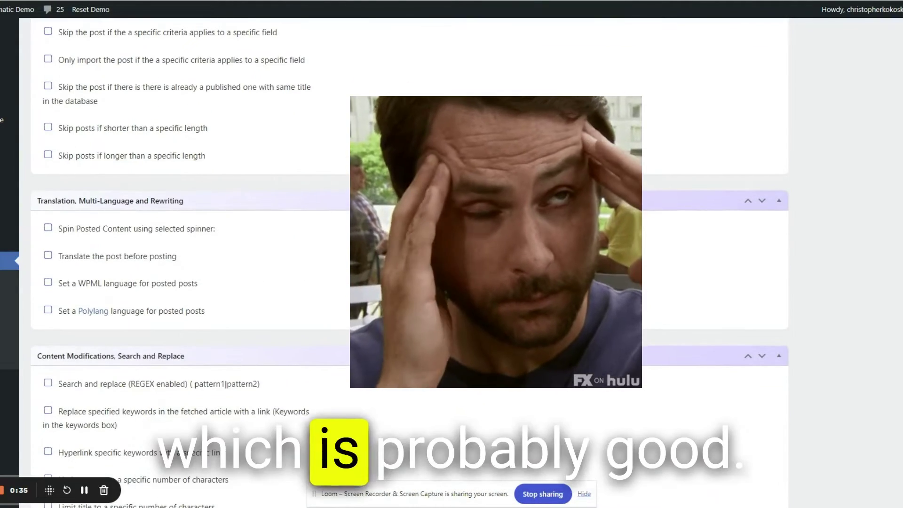
pyautogui.scroll(15, 88, 183)
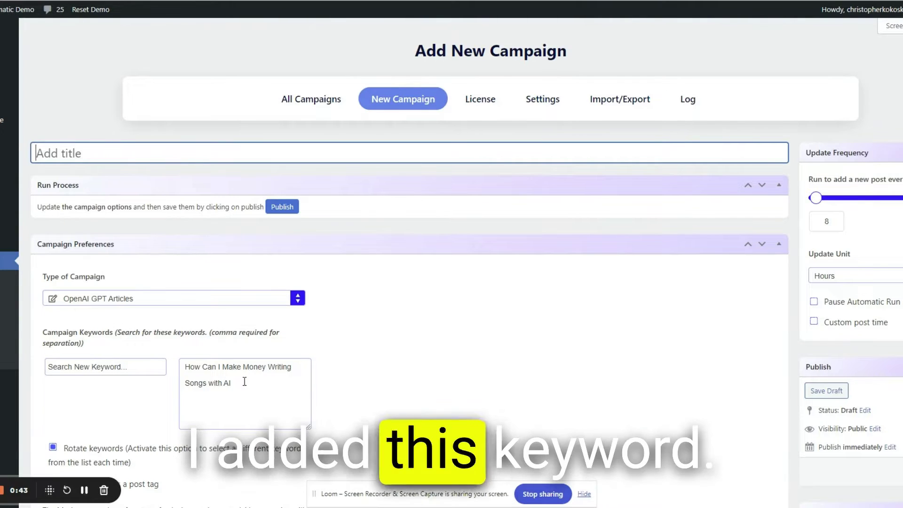
pyautogui.doubleClick(223, 383)
pyautogui.moveTo(193, 369); pyautogui.dragTo(185, 366)
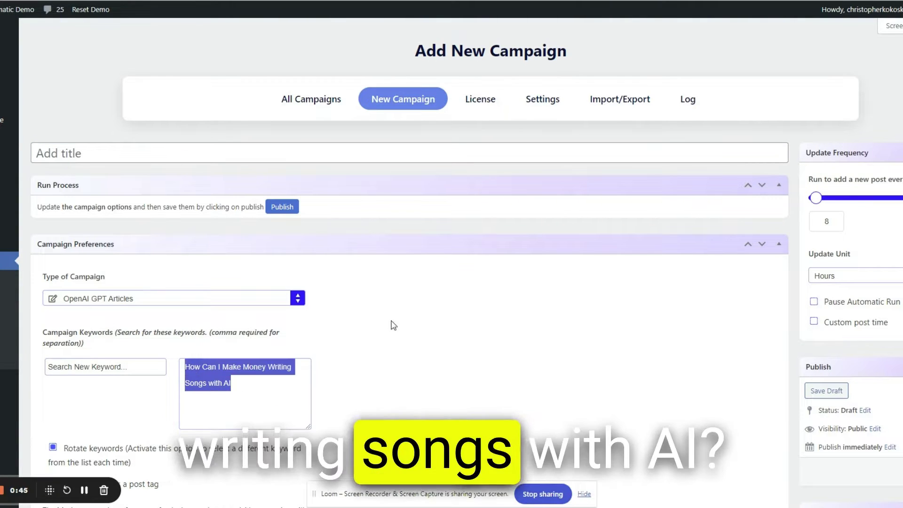
pyautogui.scroll(-5, 394, 326)
pyautogui.scroll(1, 389, 284)
pyautogui.scroll(-3, 389, 285)
pyautogui.scroll(2, 604, 116)
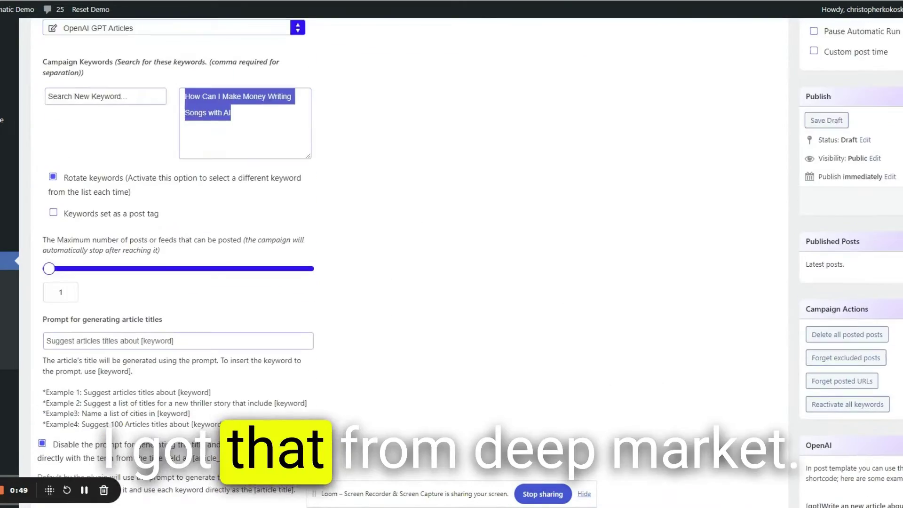
# Copy the keyword from the Deap Market results and paste it as the campaign title
pyautogui.hotkey('alt', 'Tab')
pyautogui.scroll(4, 365, 211)
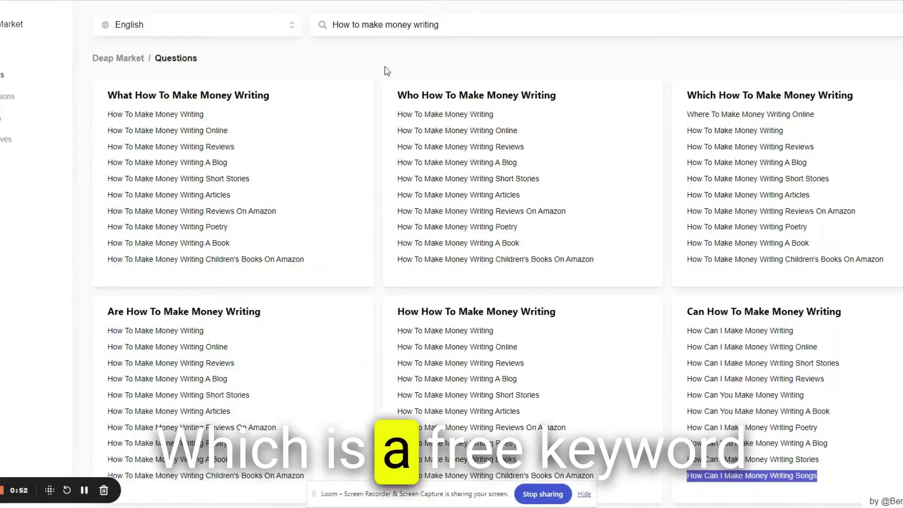
pyautogui.scroll(-8, 374, 89)
pyautogui.scroll(8, 377, 87)
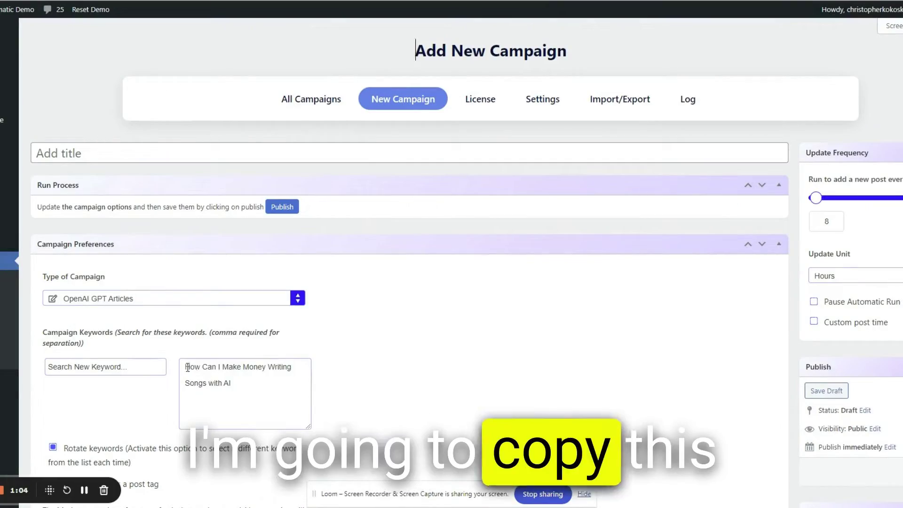
pyautogui.moveTo(186, 367); pyautogui.dragTo(231, 384)
pyautogui.rightClick(217, 373)
pyautogui.click(251, 174)
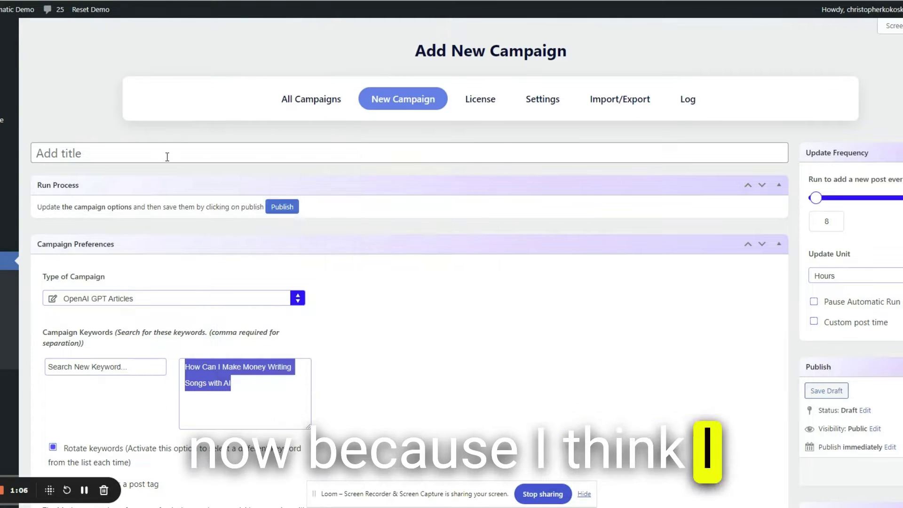
pyautogui.click(165, 155)
pyautogui.rightClick(162, 162)
pyautogui.click(181, 260)
# Change the article content prompt from 1000 to 1500 words
pyautogui.scroll(-1, 554, 323)
pyautogui.scroll(-5, 554, 323)
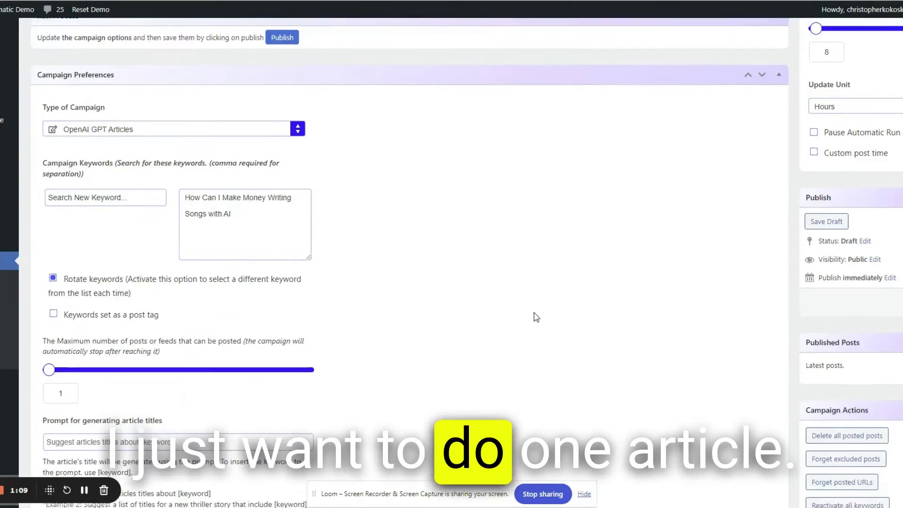
pyautogui.scroll(-3, 426, 282)
pyautogui.scroll(-2, 444, 268)
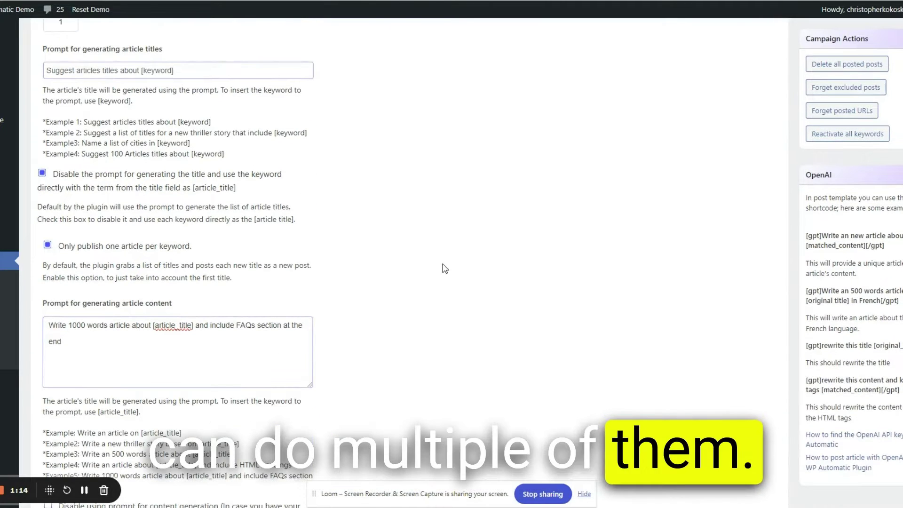
pyautogui.write('5')
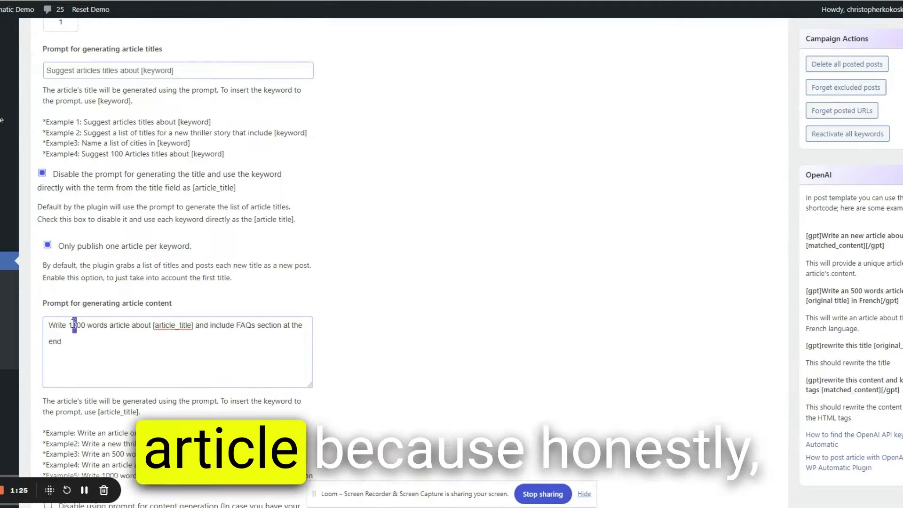
pyautogui.scroll(-1, 254, 299)
pyautogui.scroll(-3, 254, 299)
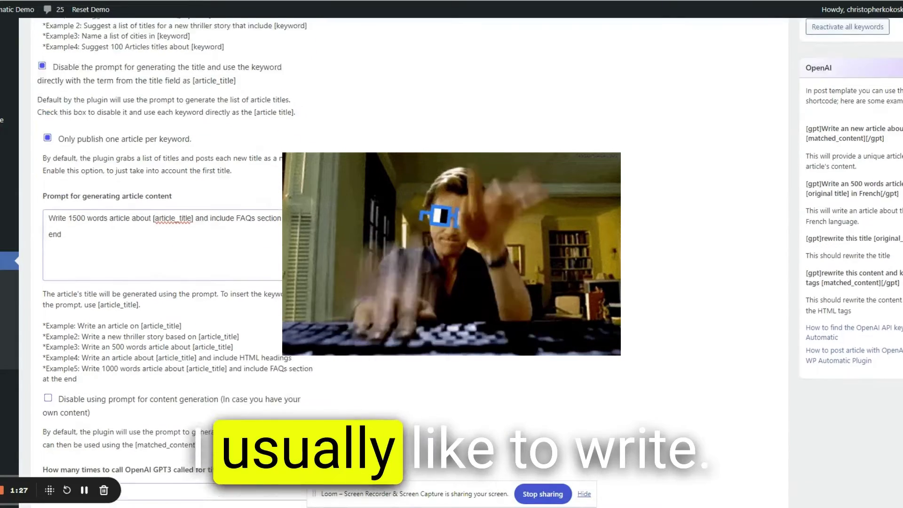
pyautogui.scroll(-4, 104, 269)
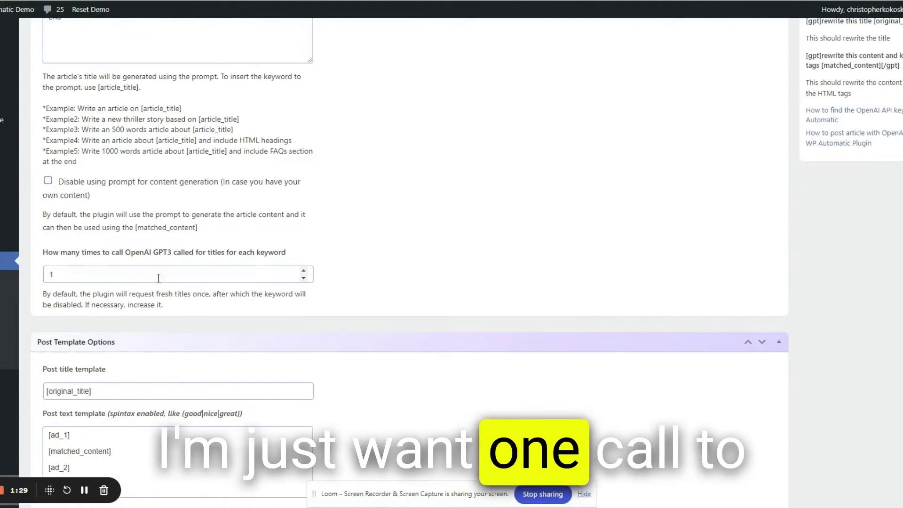
pyautogui.scroll(-6, 485, 251)
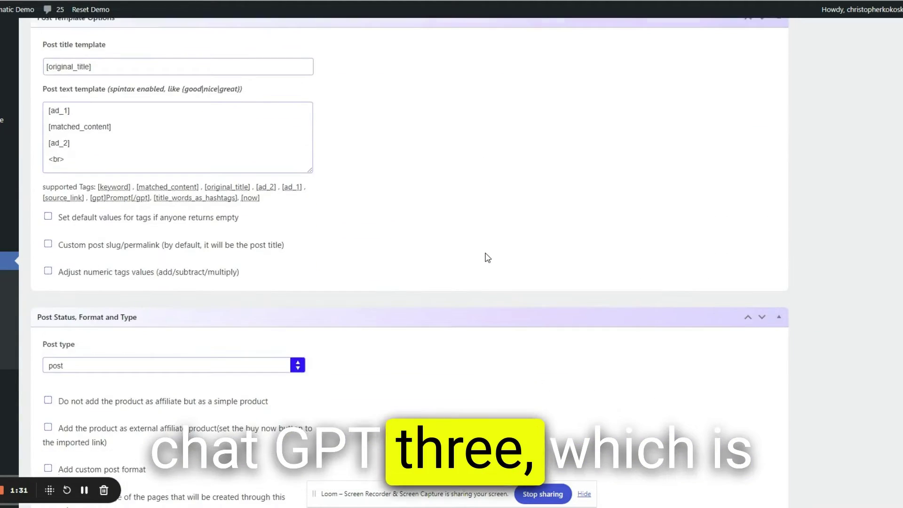
pyautogui.scroll(-11, 488, 259)
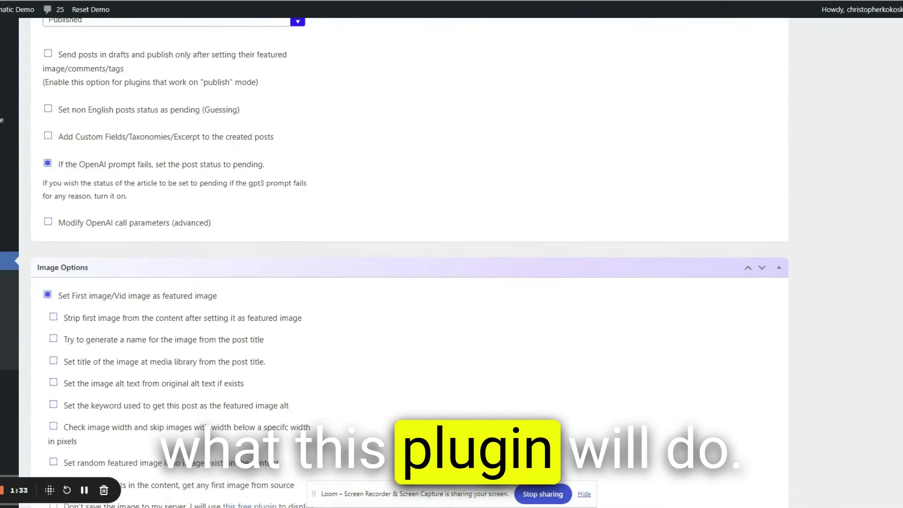
pyautogui.scroll(20, 464, 269)
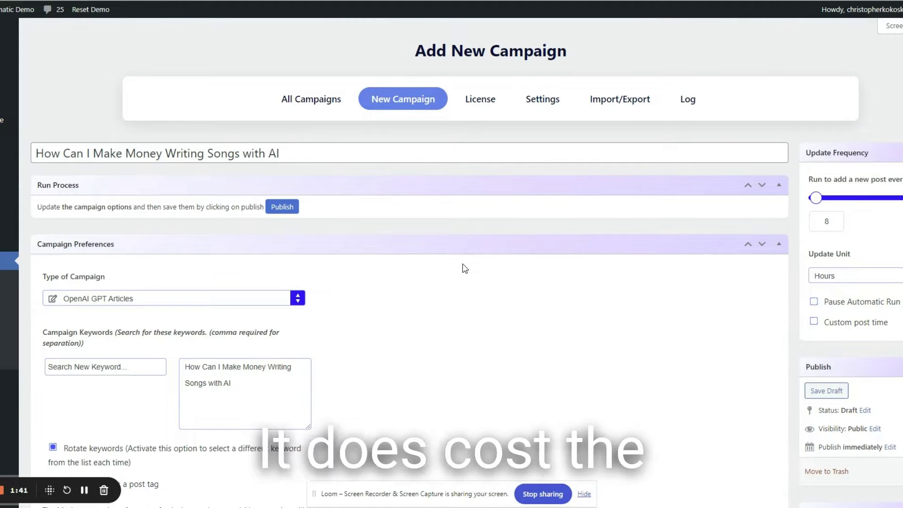
# Scroll through the wpautomatic.com pricing plans ($39, $79, $199) and footer
pyautogui.hotkey('ctrl', 'Tab')
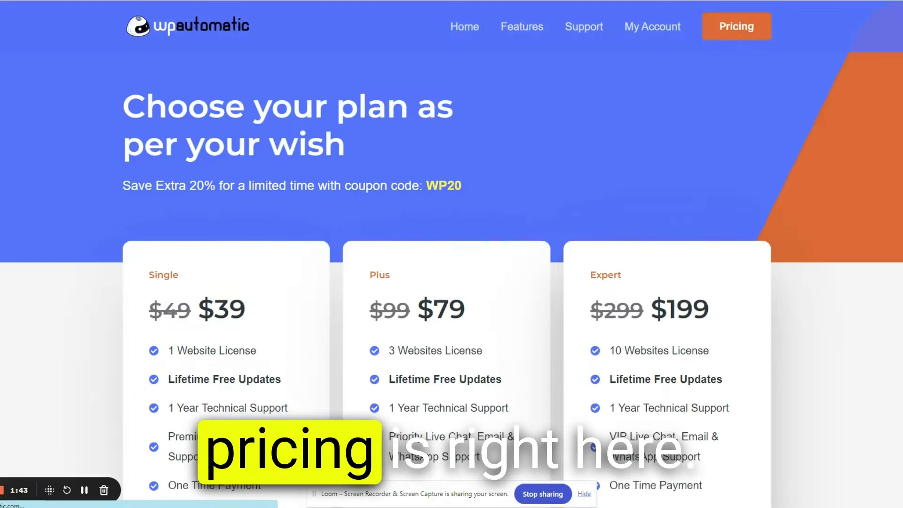
pyautogui.scroll(-4, 440, 154)
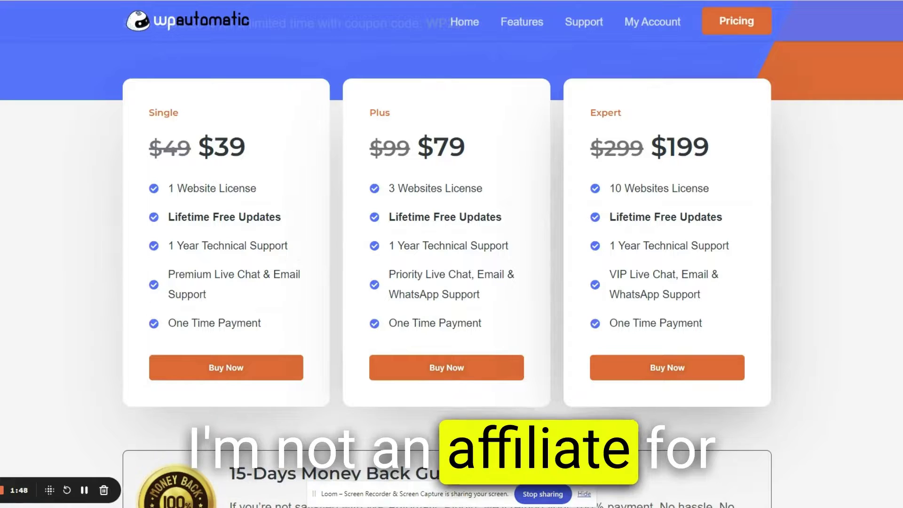
pyautogui.scroll(-8, 451, 254)
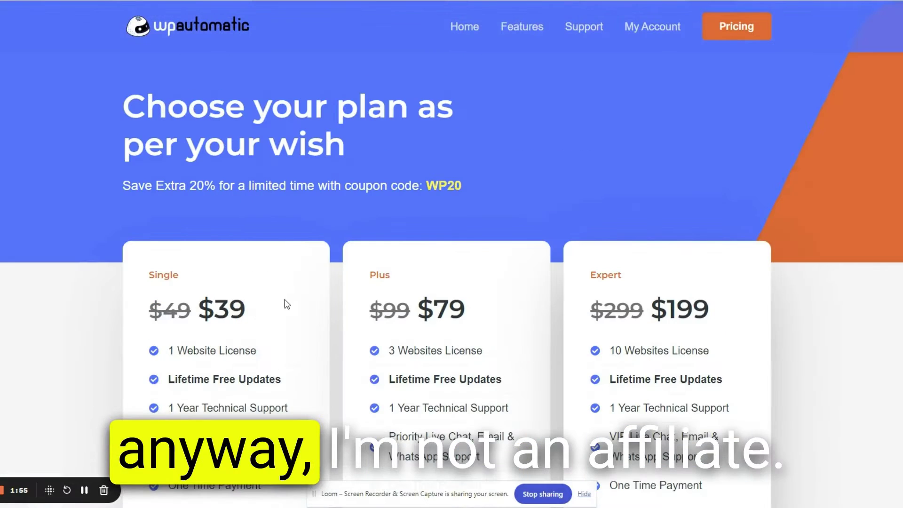
pyautogui.scroll(-3, 287, 305)
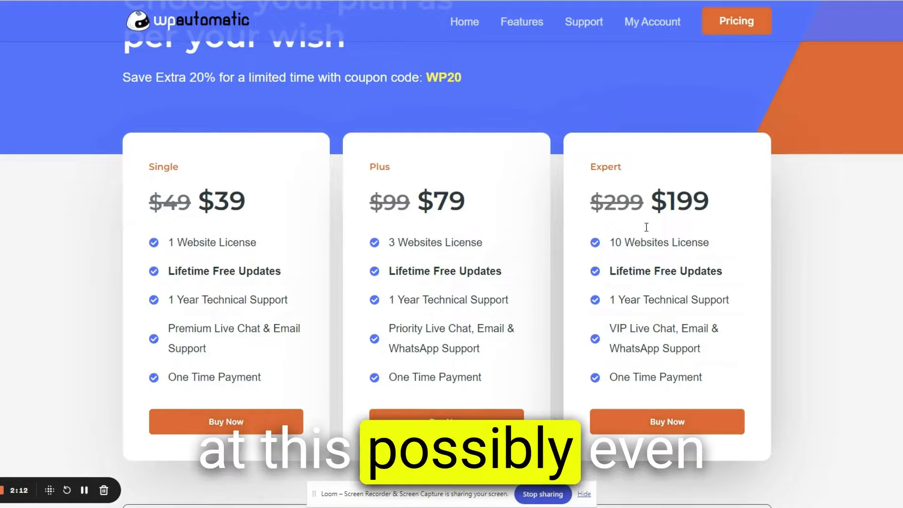
pyautogui.scroll(-7, 516, 274)
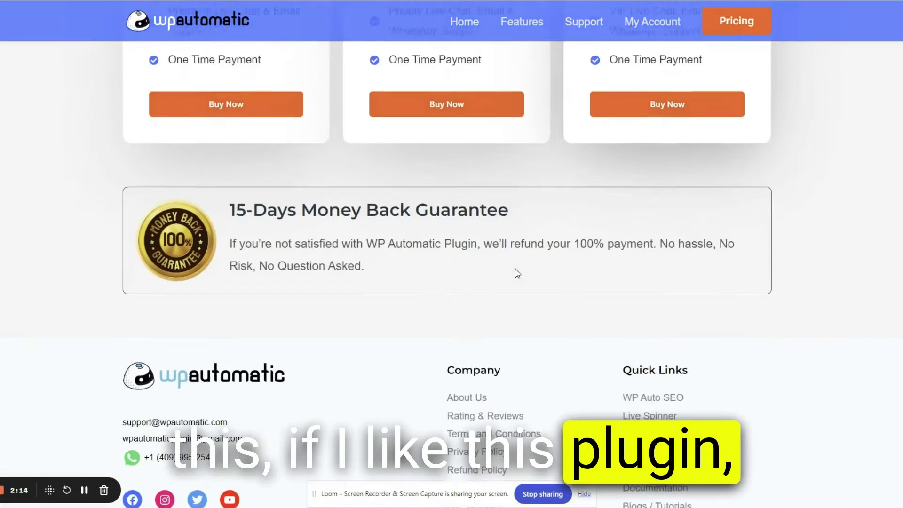
pyautogui.scroll(10, 532, 284)
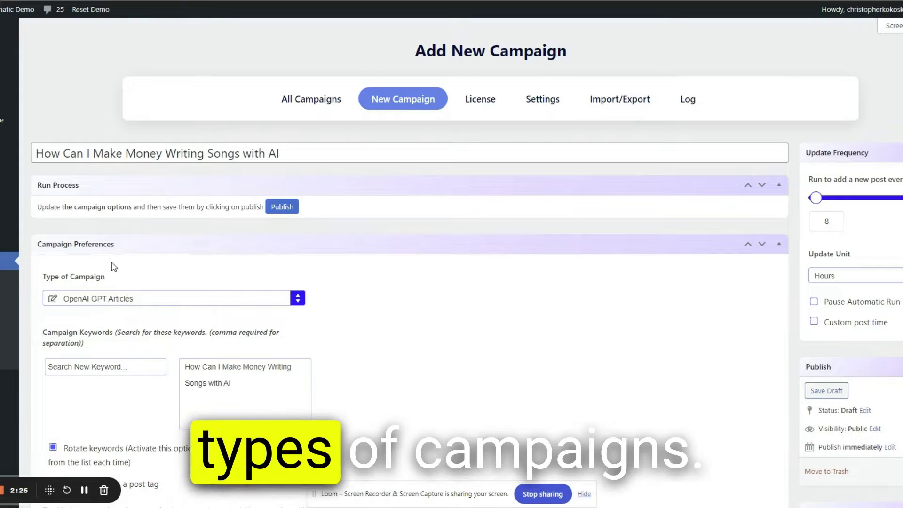
# Scroll down through the Image Options and Post Categories and Tags sections
pyautogui.scroll(-6, 557, 281)
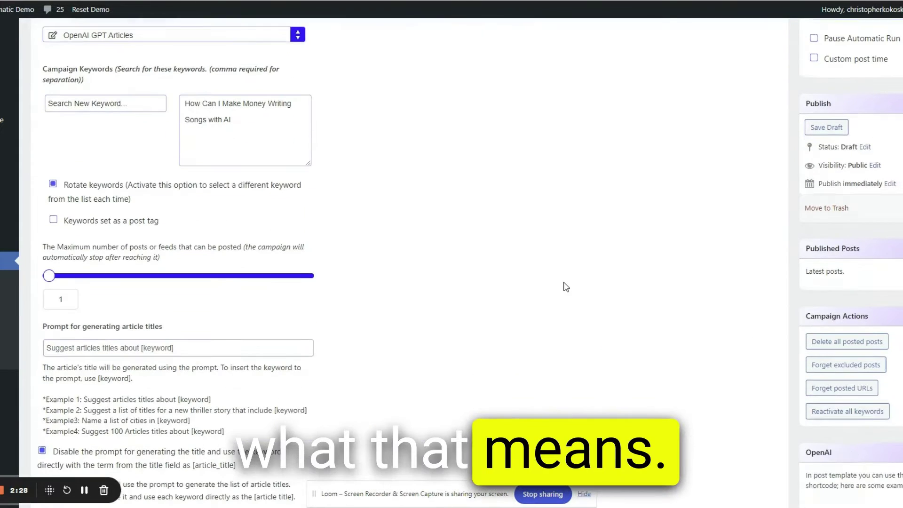
pyautogui.scroll(-18, 353, 276)
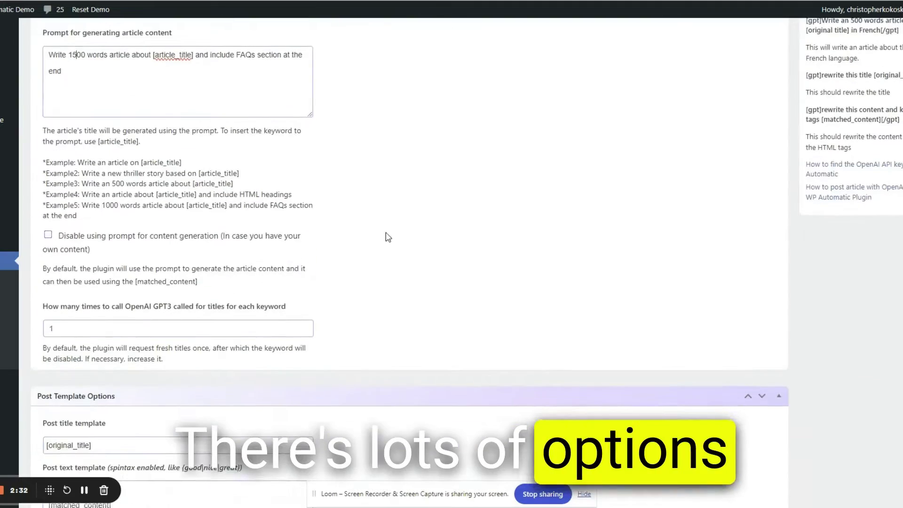
pyautogui.scroll(-9, 431, 234)
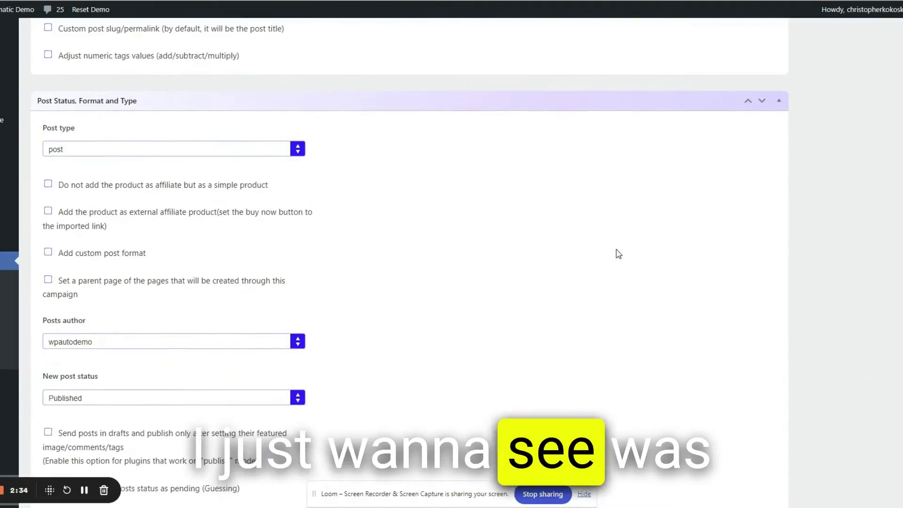
pyautogui.scroll(-20, 410, 263)
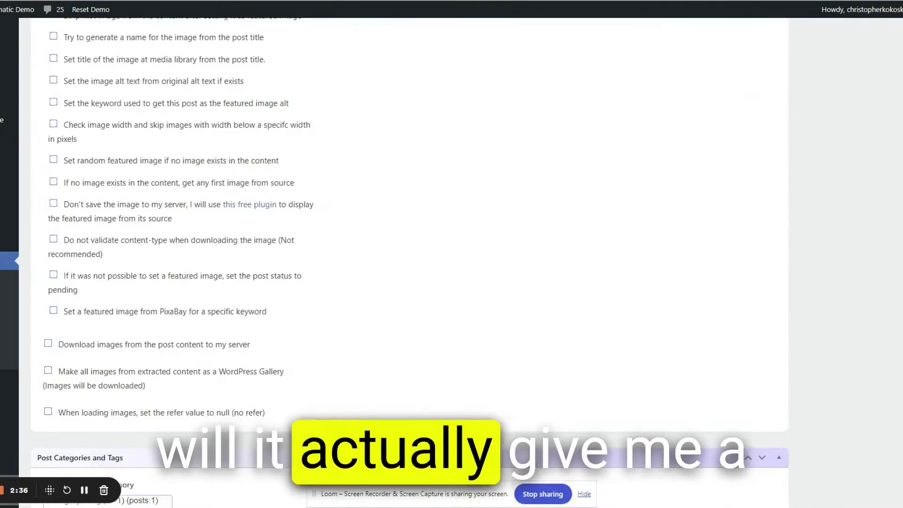
pyautogui.scroll(-3, 409, 263)
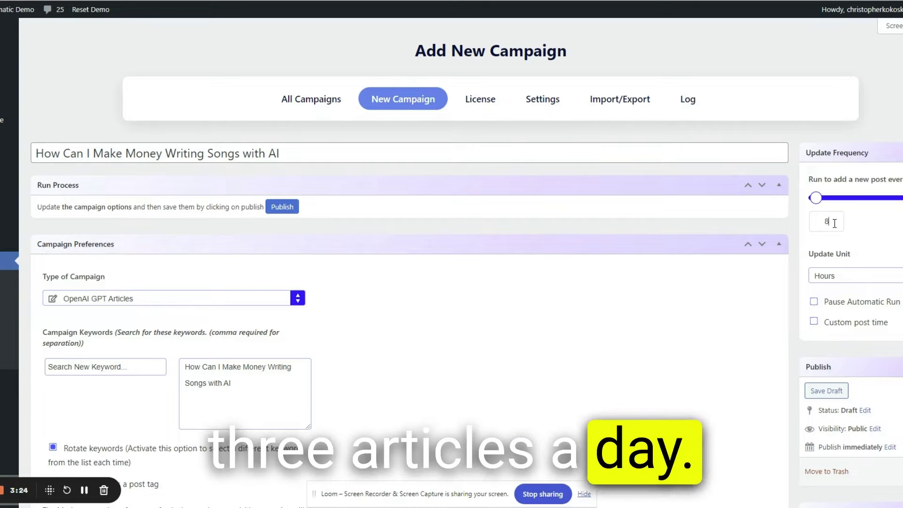
# Set Update Frequency to 8 Hours and tick Pause Automatic Run
pyautogui.click(835, 223)
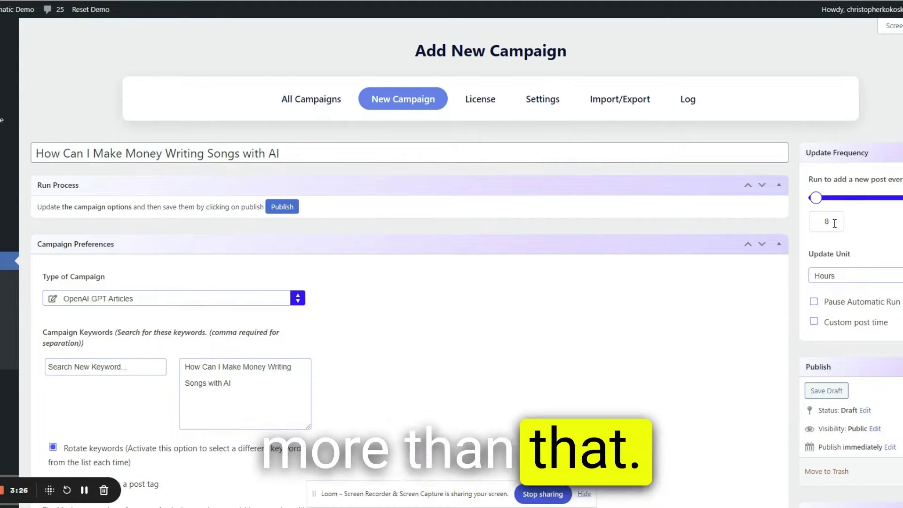
pyautogui.click(884, 276)
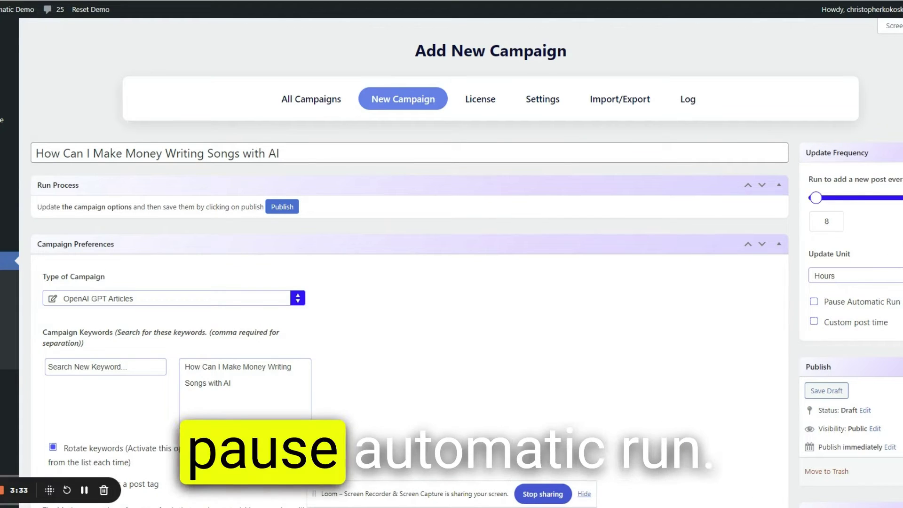
pyautogui.click(814, 302)
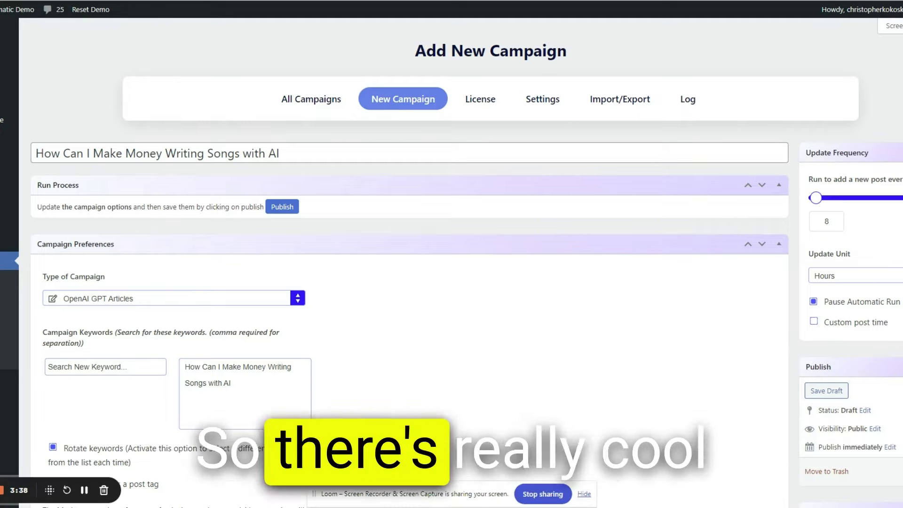
pyautogui.scroll(-3, 584, 282)
pyautogui.scroll(3, 601, 281)
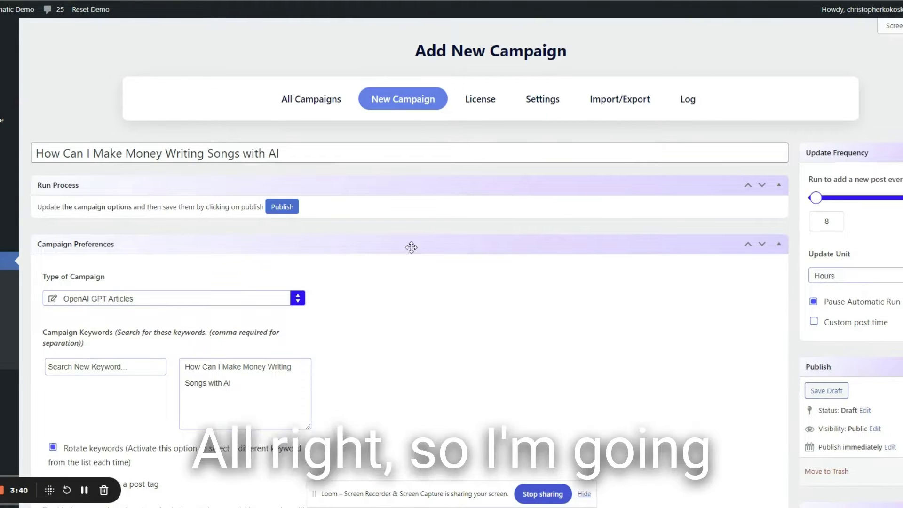
pyautogui.scroll(-10, 530, 190)
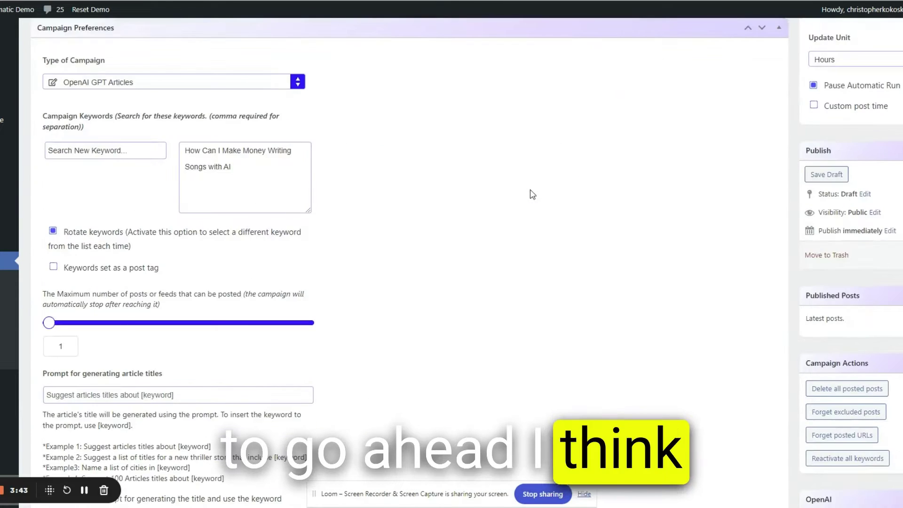
pyautogui.scroll(10, 530, 190)
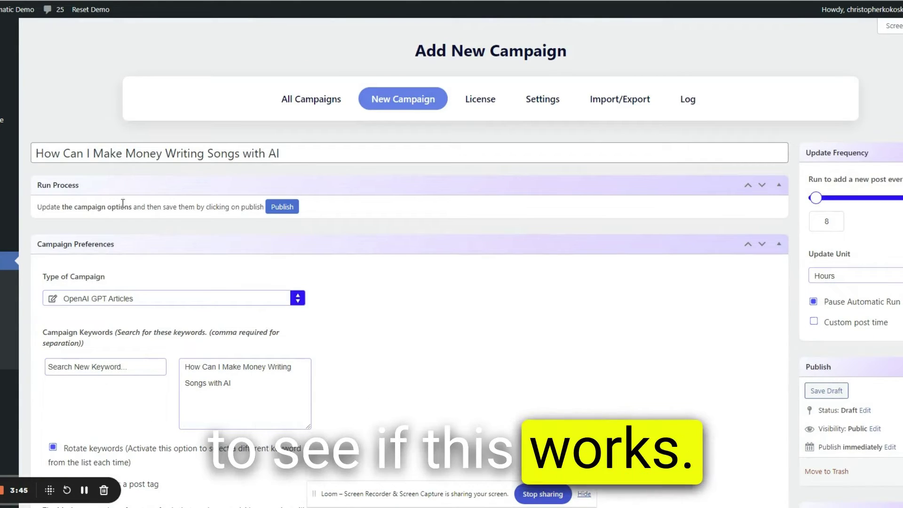
# Attempt to publish the campaign, then clear the accidental text selection
pyautogui.tripleClick(287, 207)
pyautogui.click(144, 210)
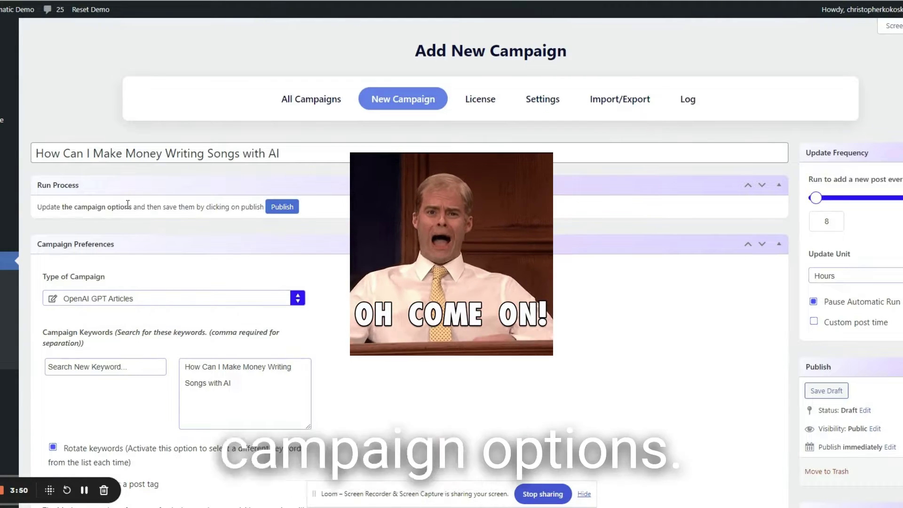
pyautogui.scroll(-10, 404, 243)
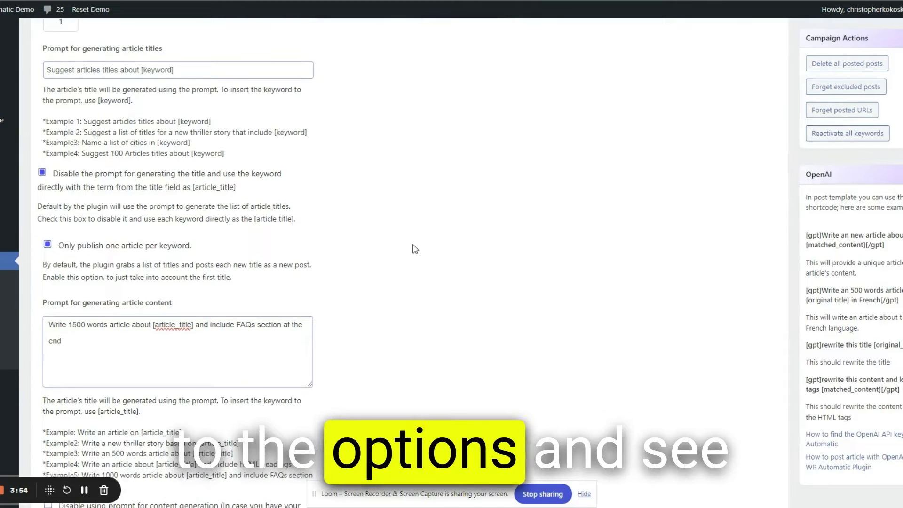
# Scroll down to Post Links and tick 'Add nofollow attribute to links'
pyautogui.scroll(-5, 416, 248)
pyautogui.scroll(-5, 416, 249)
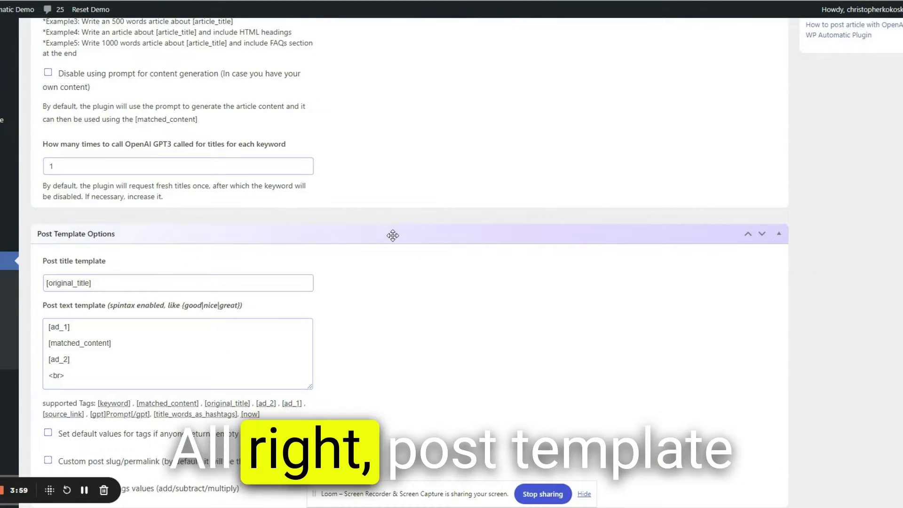
pyautogui.scroll(-3, 393, 235)
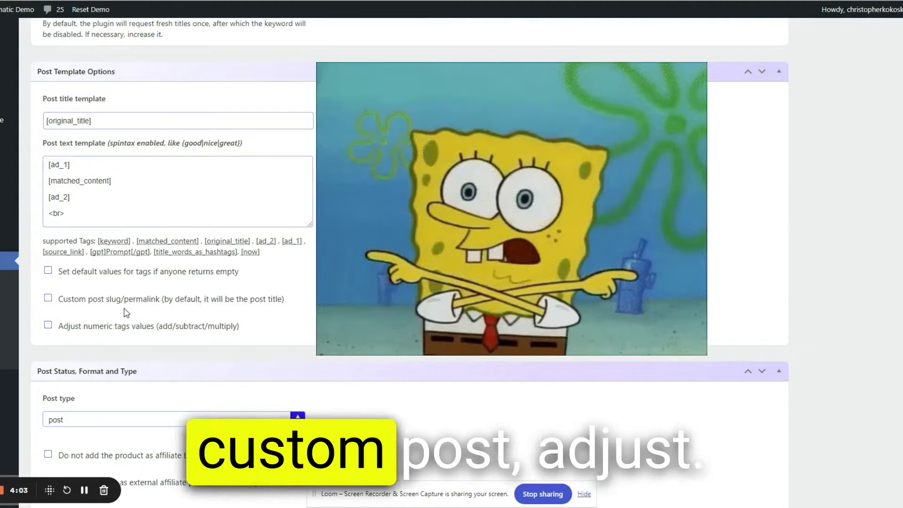
pyautogui.scroll(-15, 174, 263)
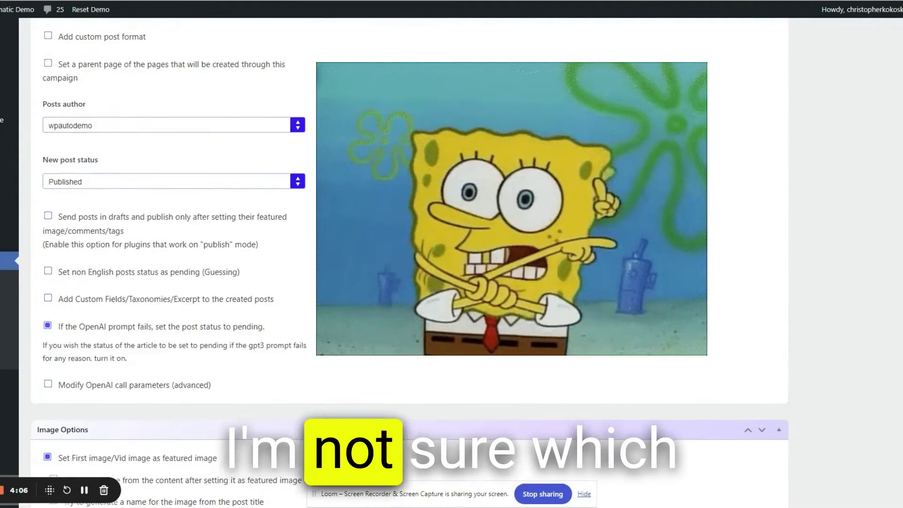
pyautogui.scroll(-7, 329, 244)
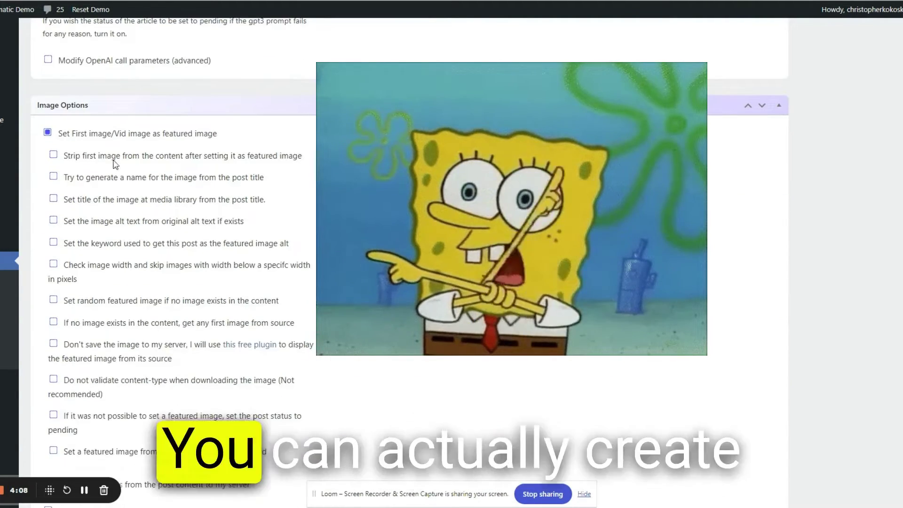
pyautogui.scroll(-7, 352, 244)
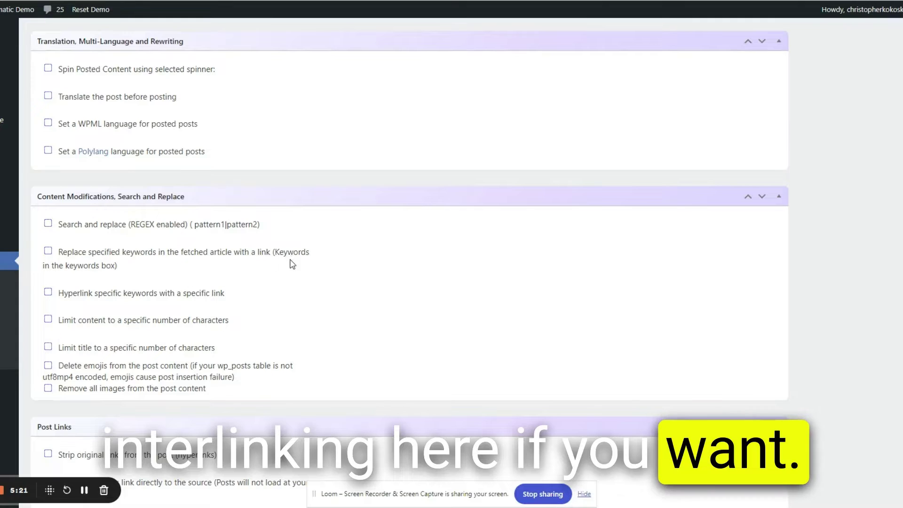
pyautogui.scroll(-3, 291, 263)
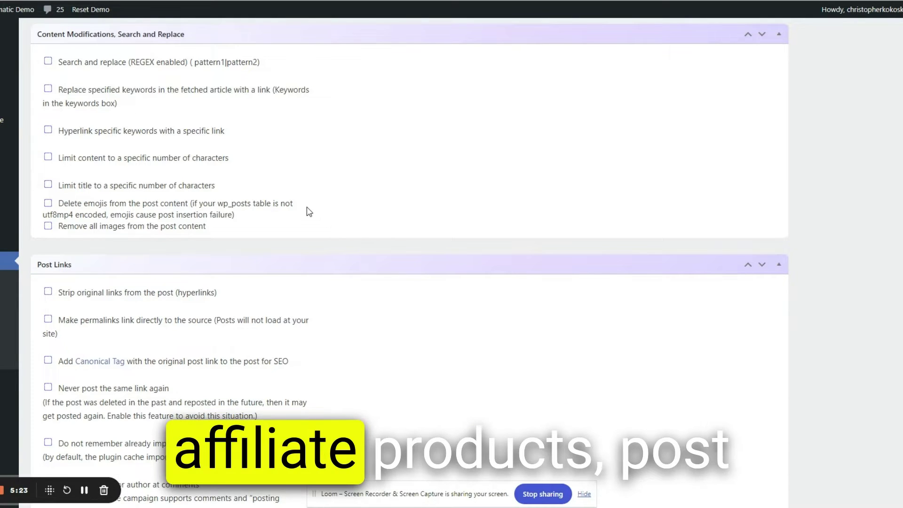
pyautogui.scroll(-3, 83, 238)
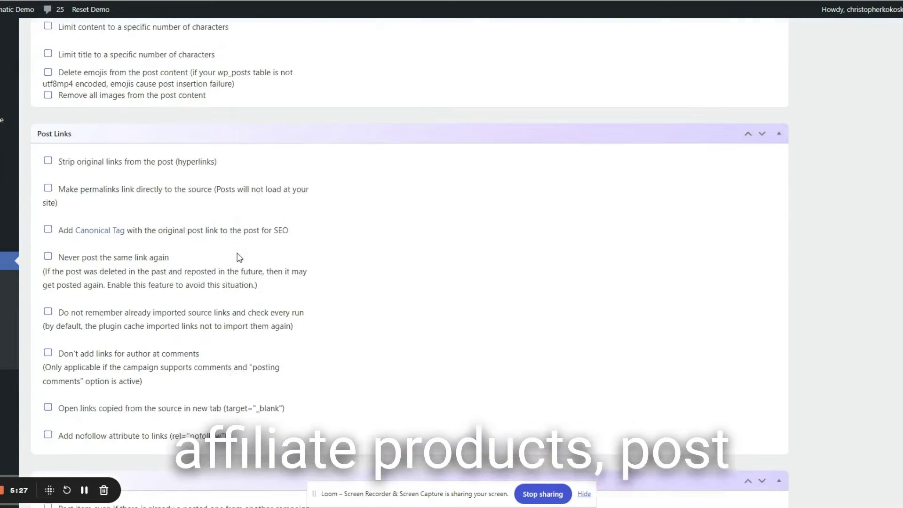
pyautogui.scroll(-3, 191, 145)
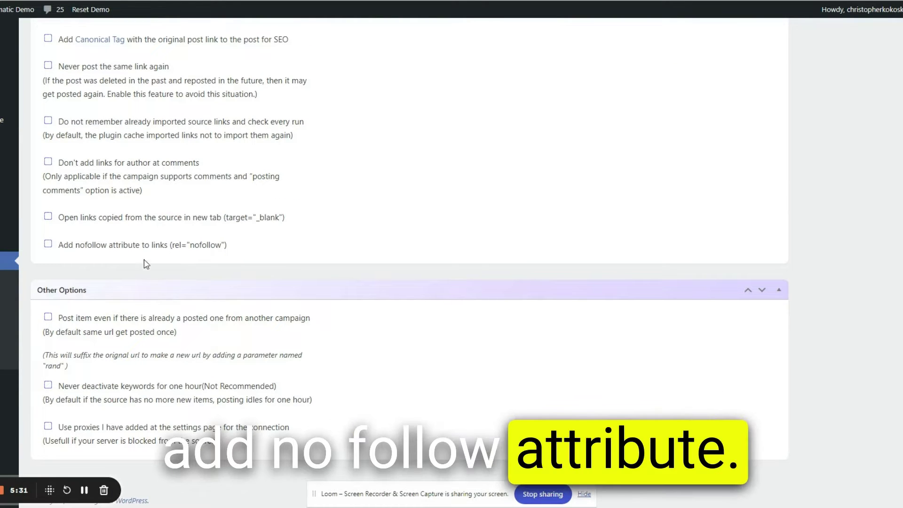
pyautogui.click(47, 244)
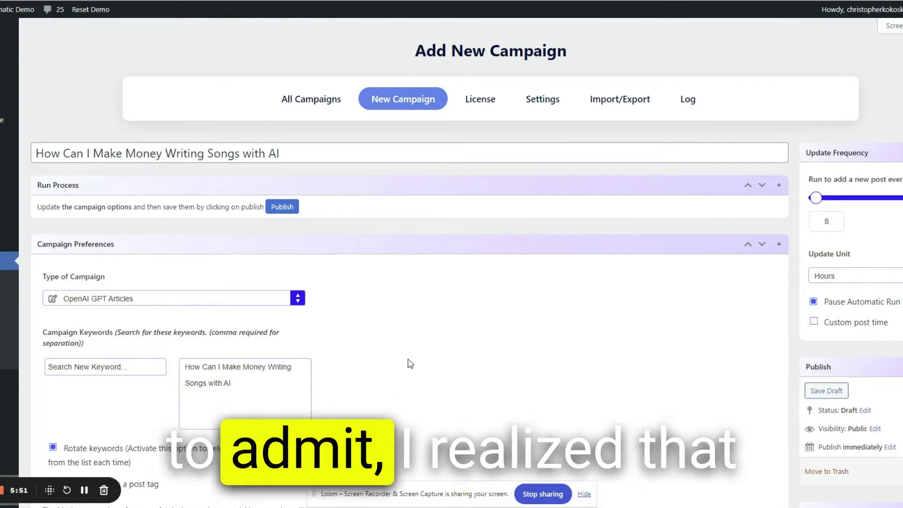
# Publish the campaign using the Publish button in the Run Process box
pyautogui.scroll(-20, 436, 356)
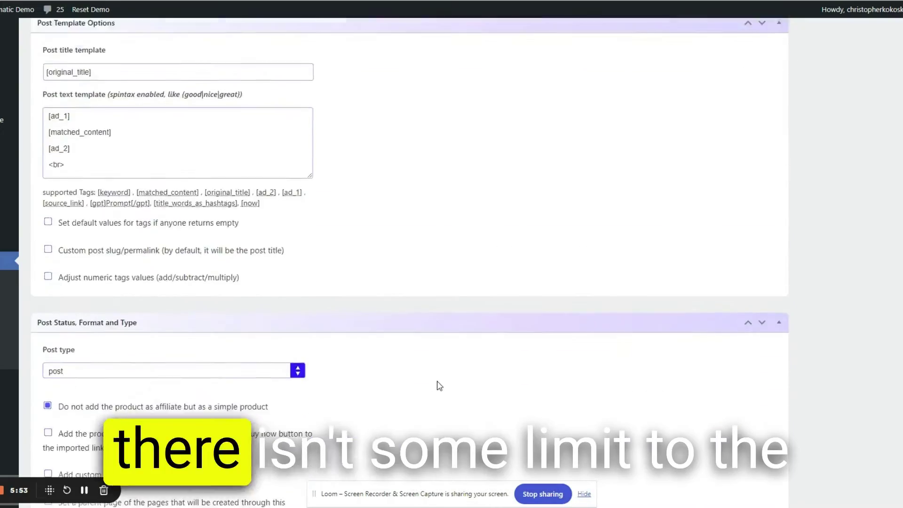
pyautogui.scroll(-20, 434, 378)
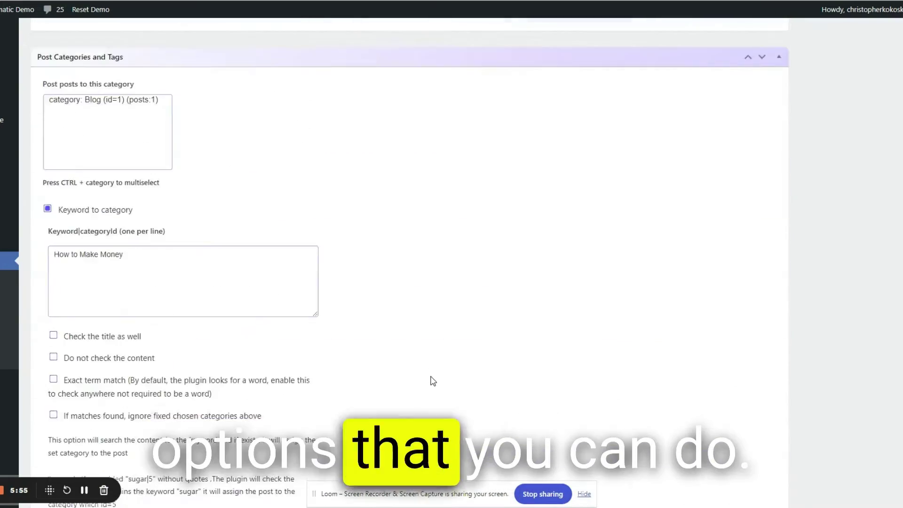
pyautogui.scroll(20, 451, 263)
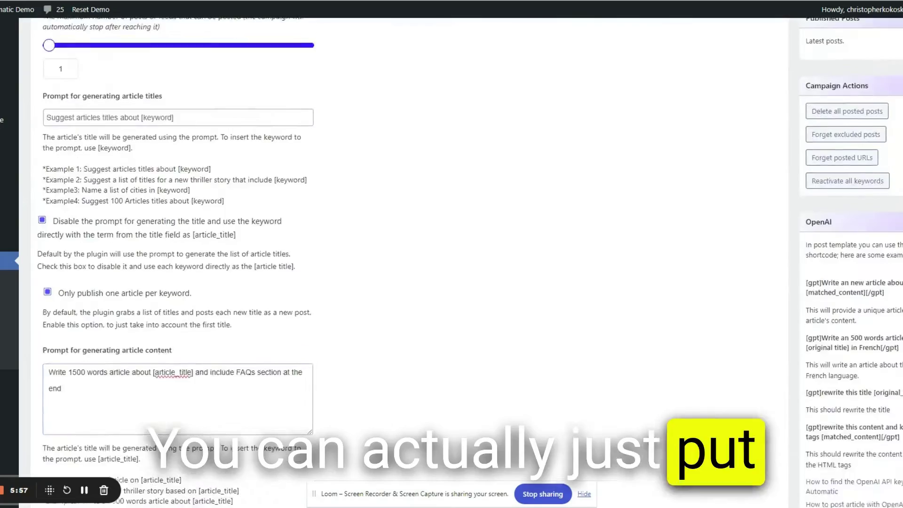
pyautogui.scroll(-5, 625, 287)
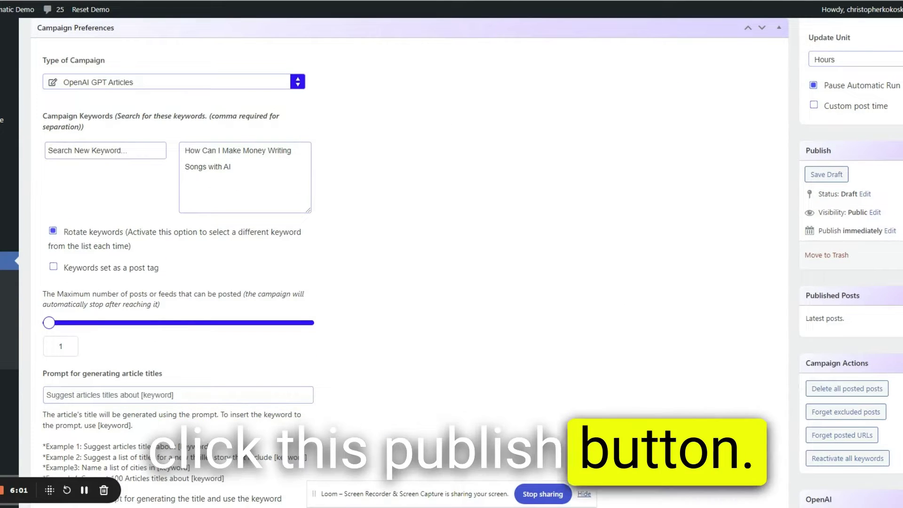
pyautogui.scroll(5, 536, 275)
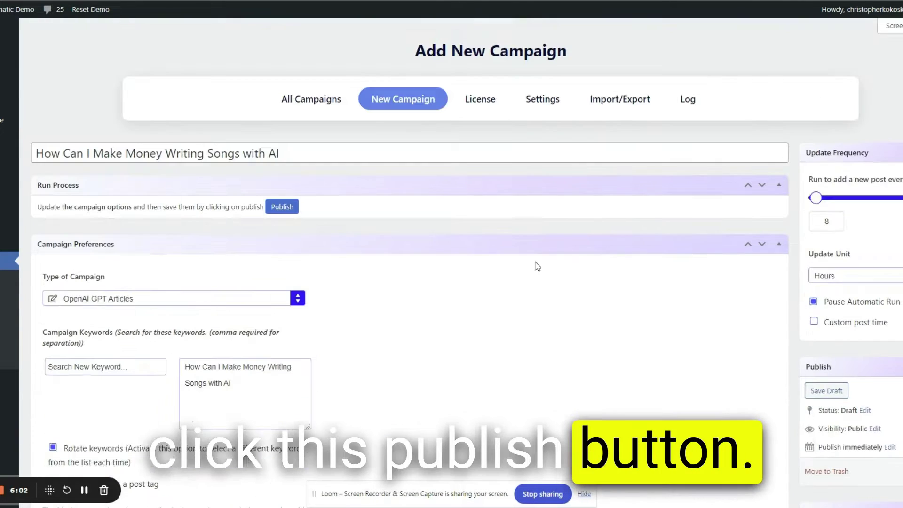
pyautogui.tripleClick(282, 210)
pyautogui.click(282, 209)
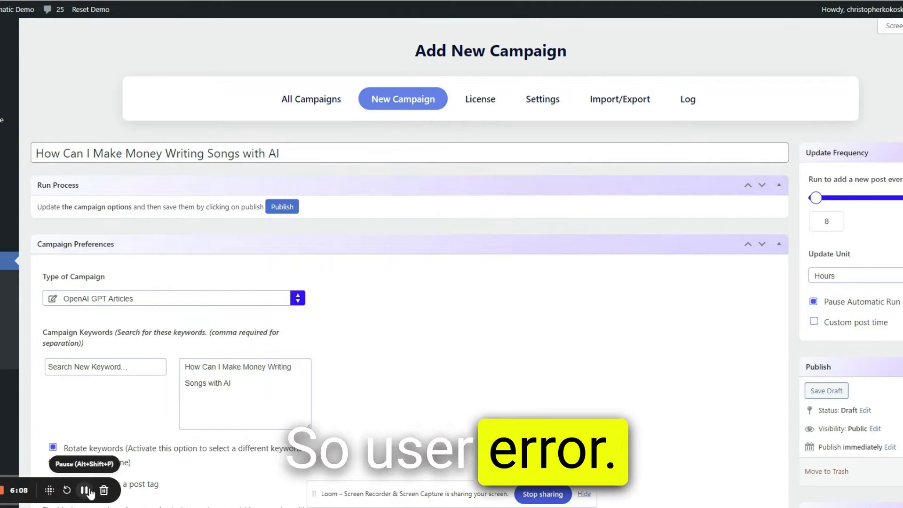
pyautogui.scroll(-3, 870, 369)
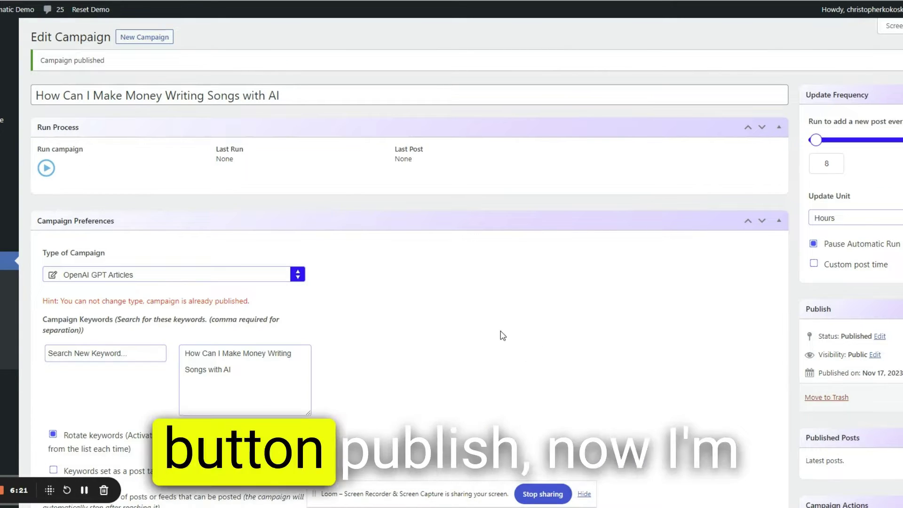
# Review the published campaign settings and trigger the Run campaign play button
pyautogui.scroll(-15, 501, 337)
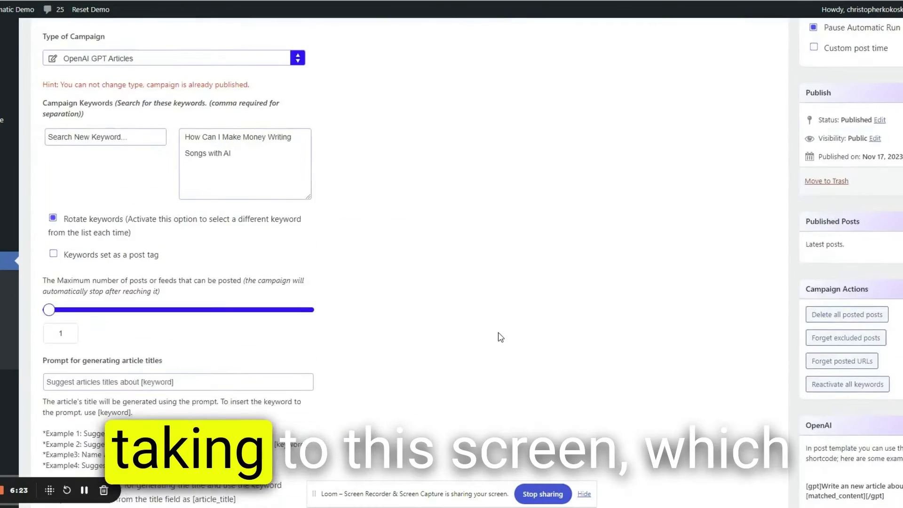
pyautogui.scroll(15, 499, 340)
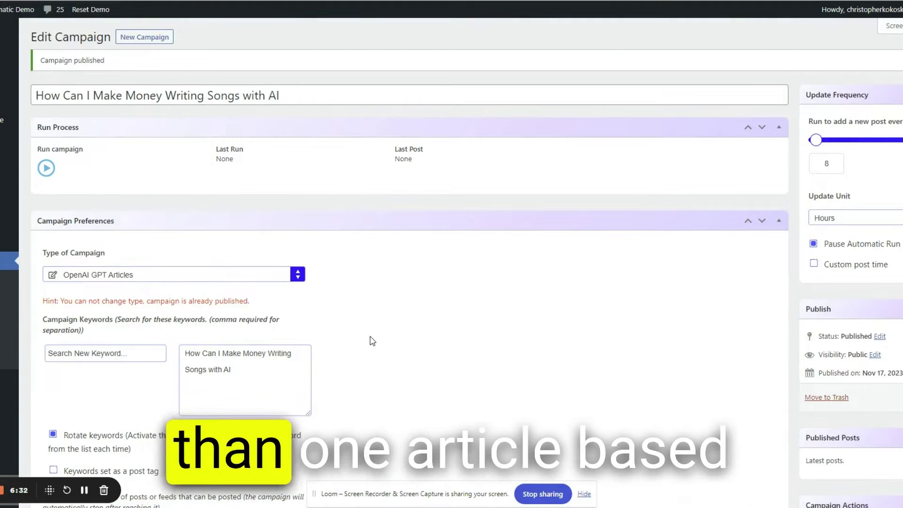
pyautogui.scroll(-4, 369, 339)
pyautogui.scroll(-8, 342, 340)
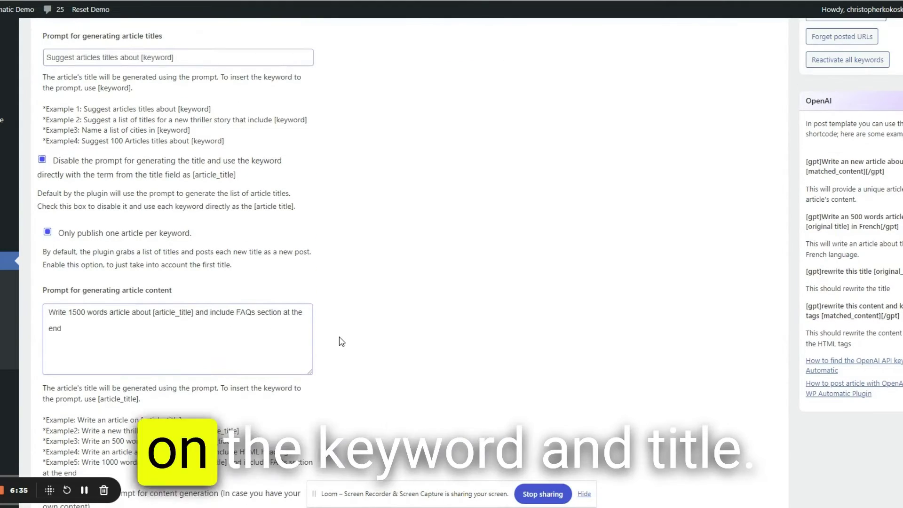
pyautogui.scroll(12, 355, 353)
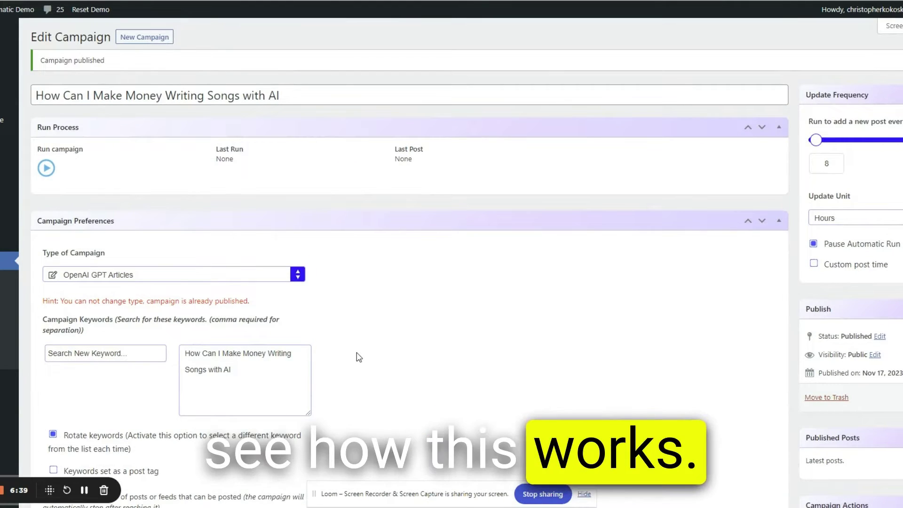
pyautogui.click(46, 168)
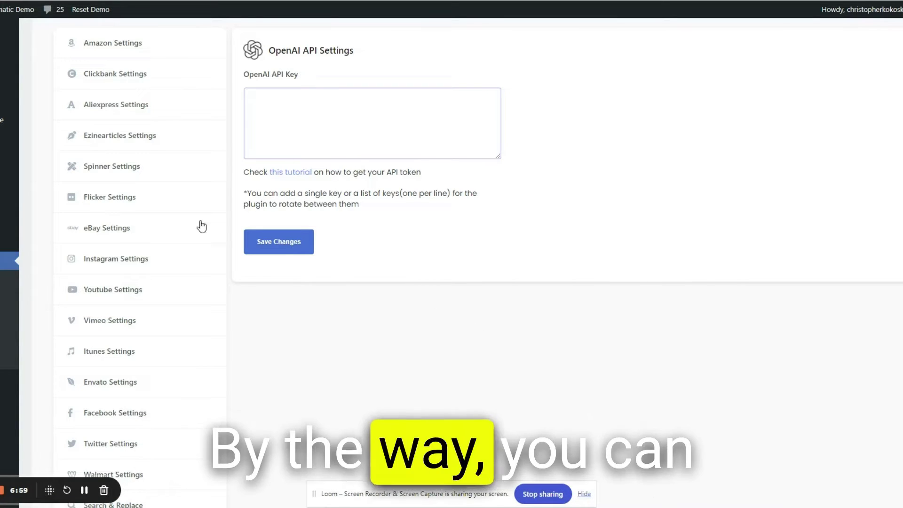
# Browse the WP Automatic Settings sections, including Amazon and OpenAI Settings
pyautogui.scroll(-1, 150, 234)
pyautogui.scroll(-2, 150, 234)
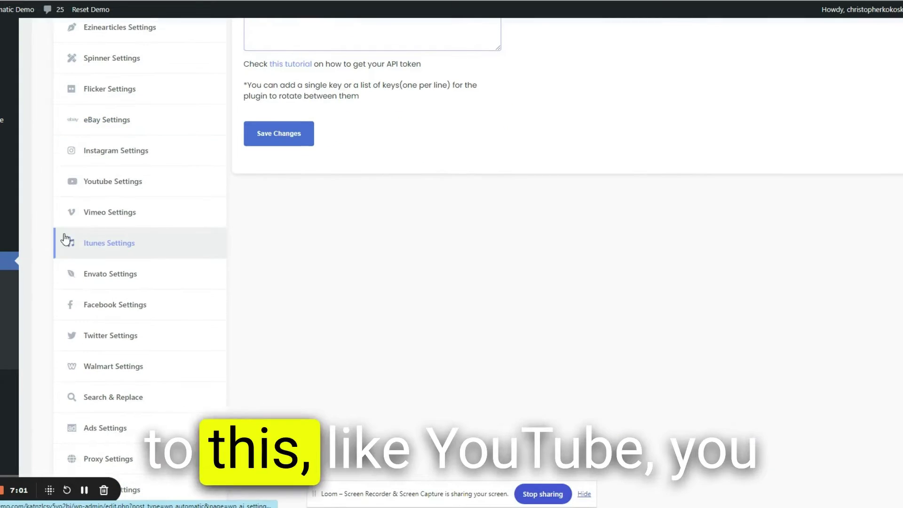
pyautogui.scroll(-6, 157, 263)
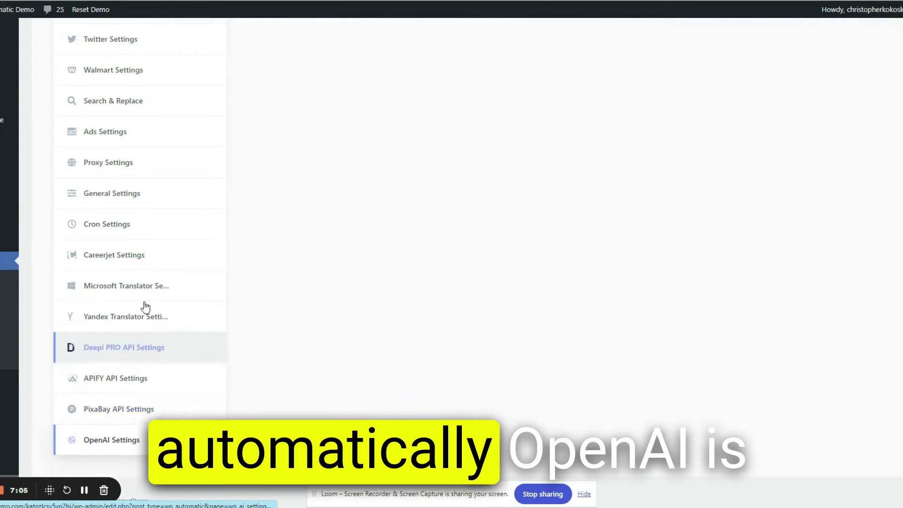
pyautogui.scroll(9, 323, 292)
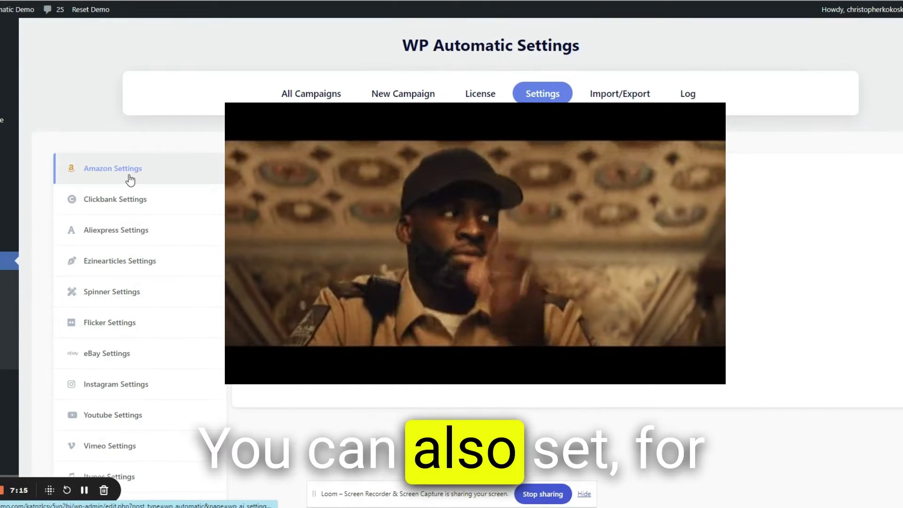
pyautogui.scroll(-2, 127, 174)
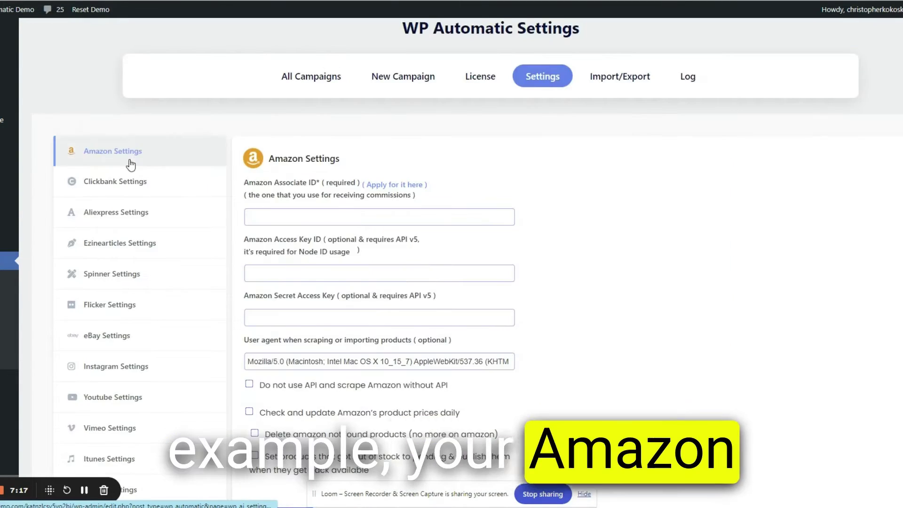
pyautogui.scroll(-2, 188, 164)
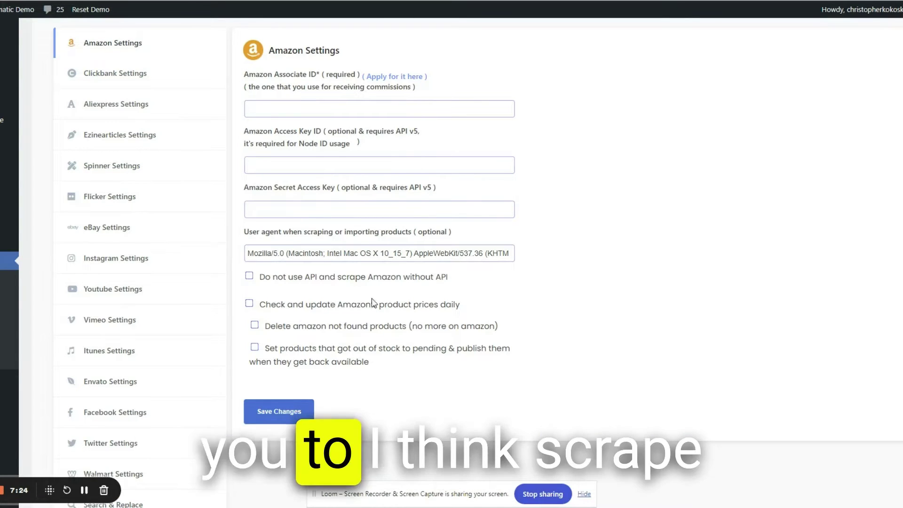
pyautogui.scroll(-3, 555, 224)
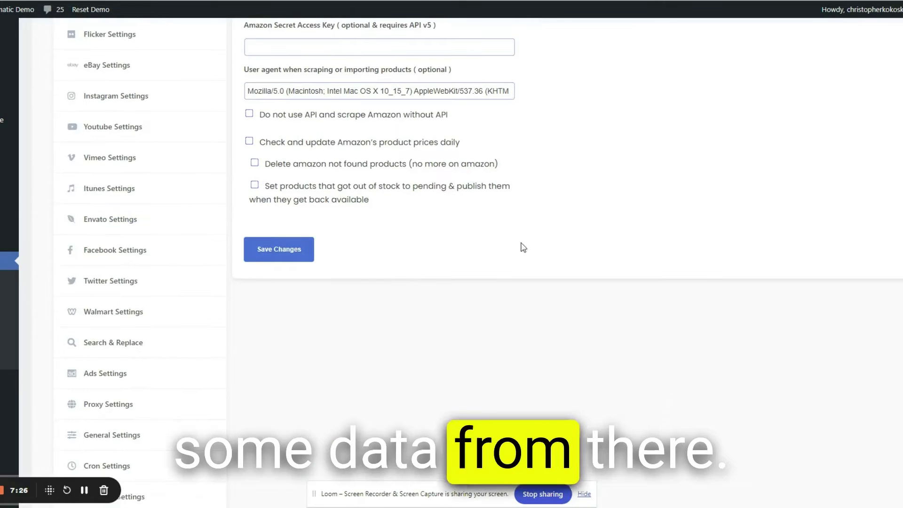
pyautogui.scroll(-5, 167, 98)
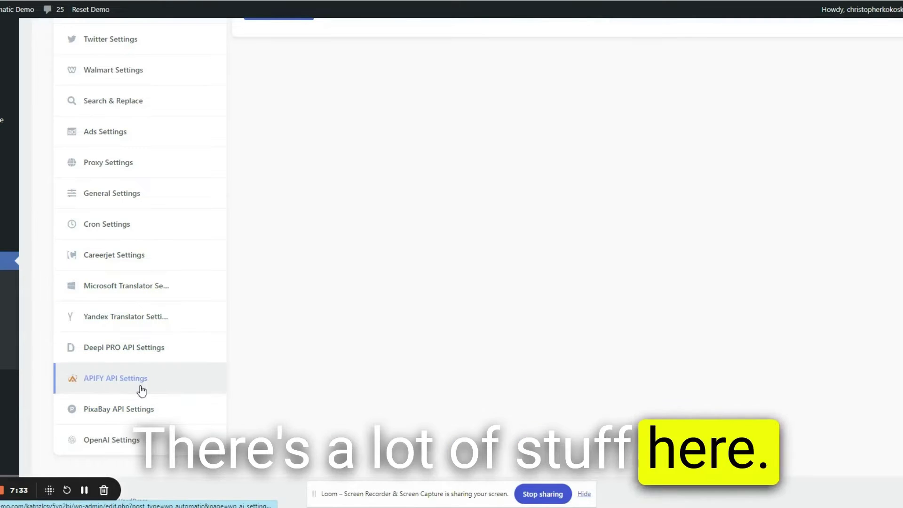
pyautogui.click(132, 445)
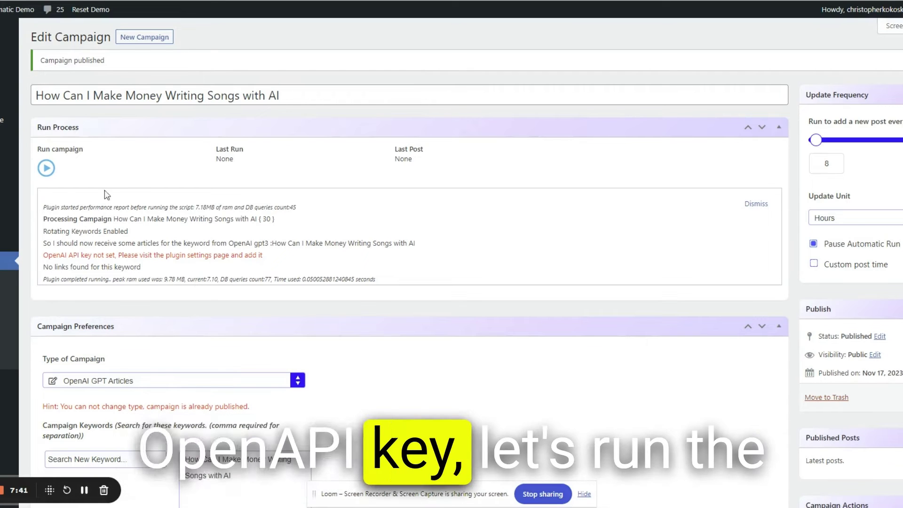
# Run the campaign and check the log reports 'New Post posted' with a gpt-3.5-turbo article
pyautogui.click(47, 169)
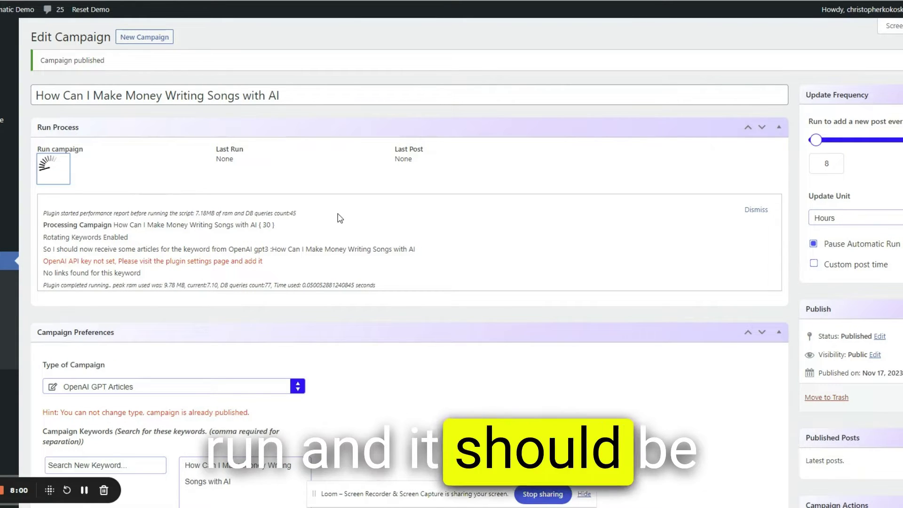
pyautogui.scroll(-15, 339, 218)
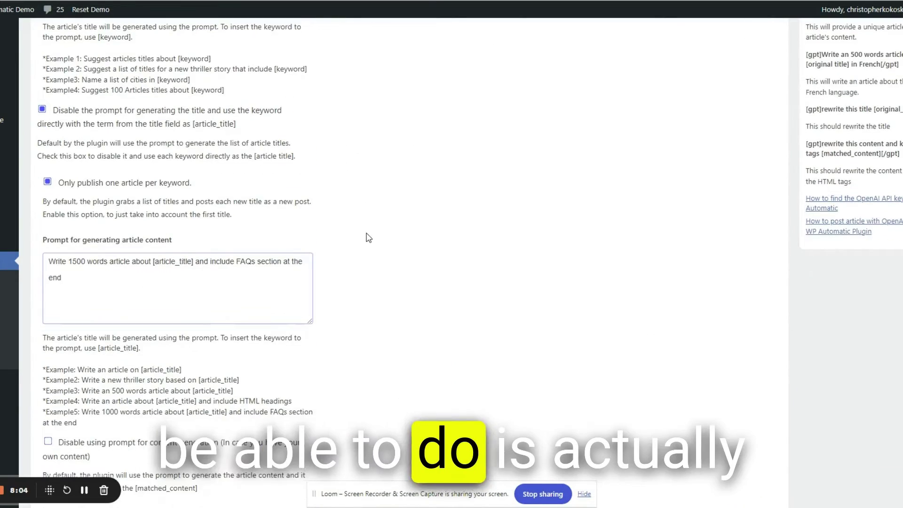
pyautogui.scroll(-5, 369, 238)
pyautogui.scroll(-18, 369, 237)
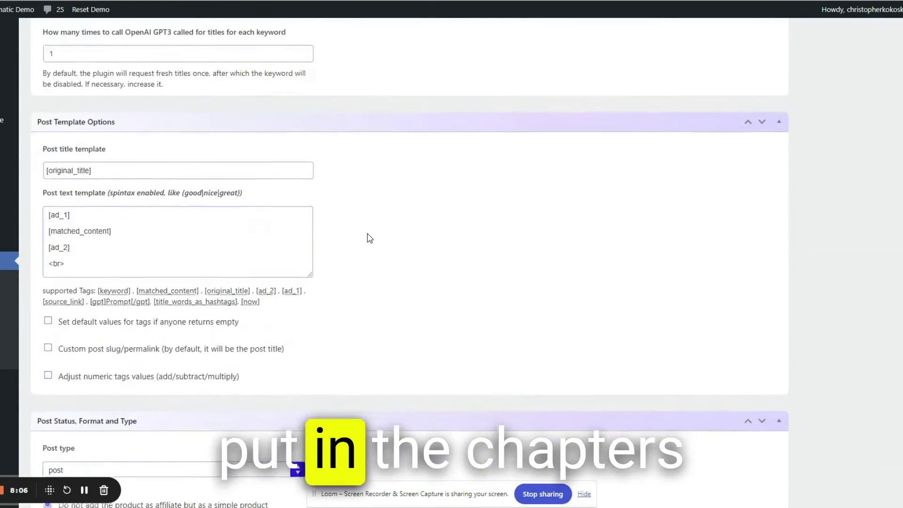
pyautogui.scroll(20, 369, 238)
pyautogui.scroll(18, 369, 238)
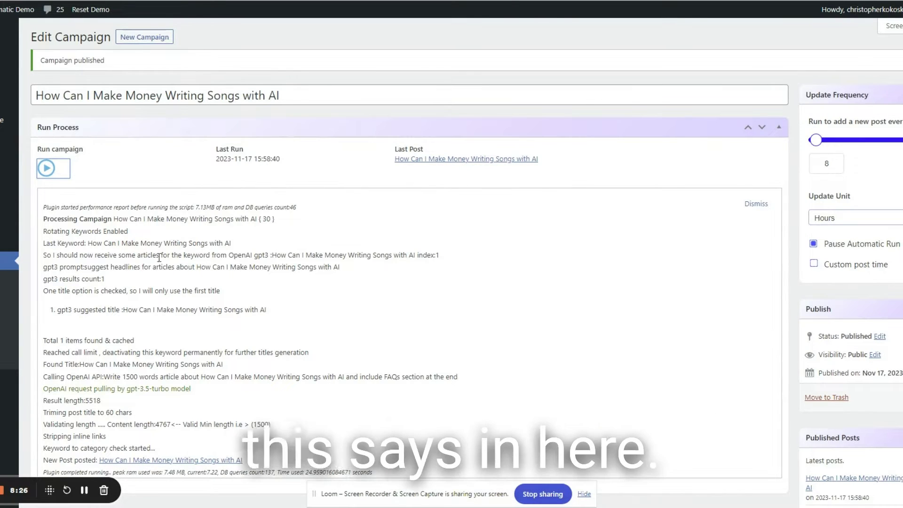
pyautogui.scroll(-2, 387, 296)
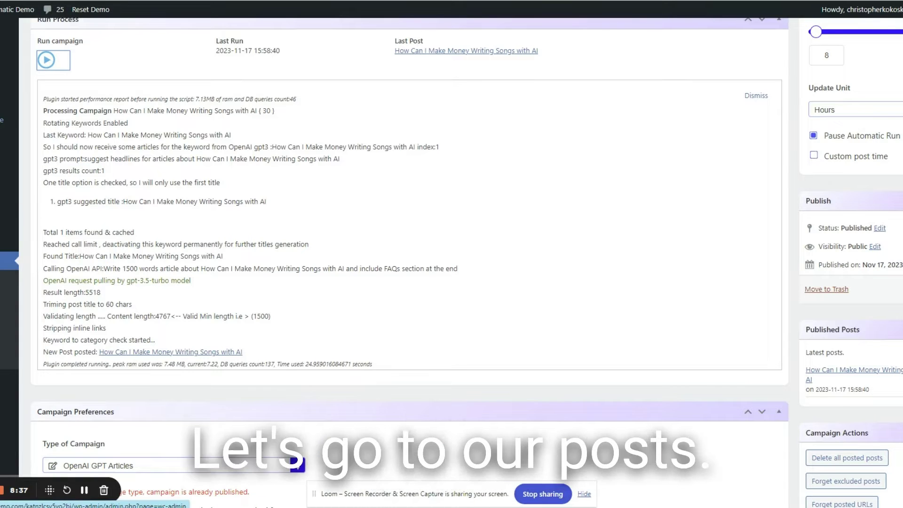
# Open the new post from All Posts in the editor
pyautogui.click(42, 59)
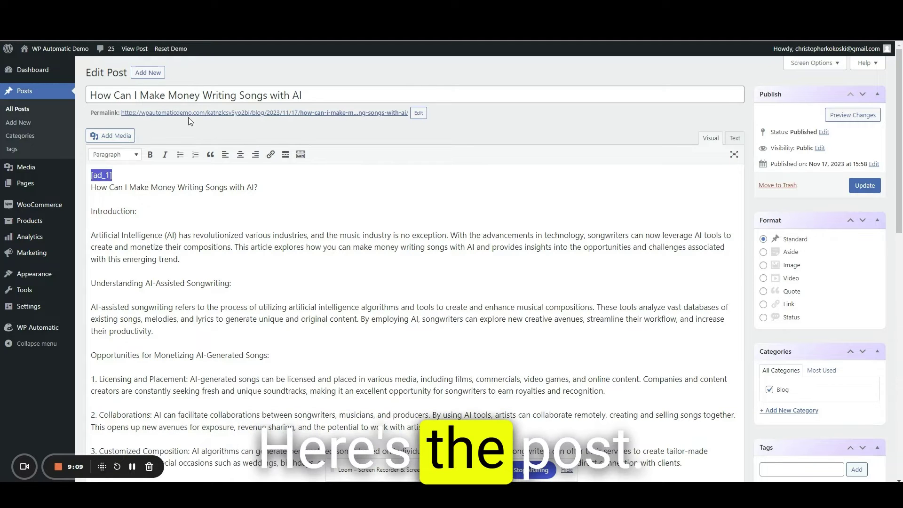
pyautogui.click(101, 98)
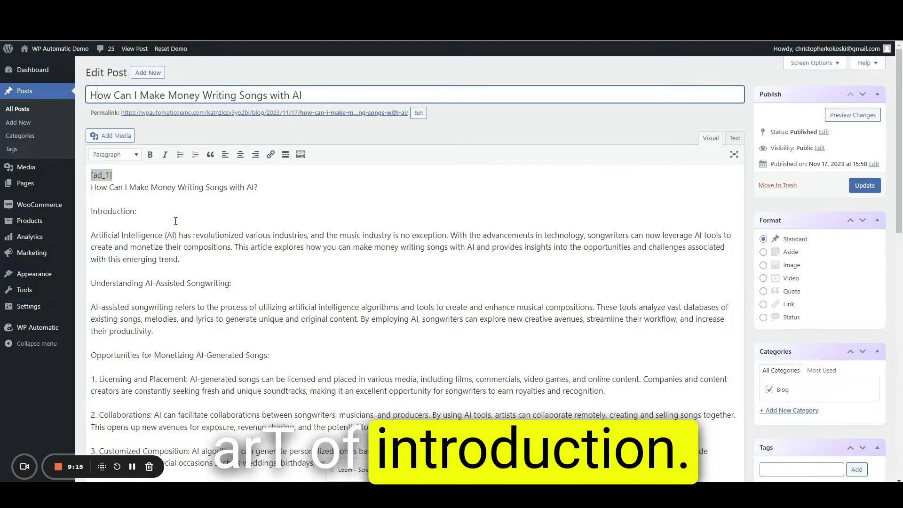
pyautogui.moveTo(91, 211); pyautogui.dragTo(160, 212)
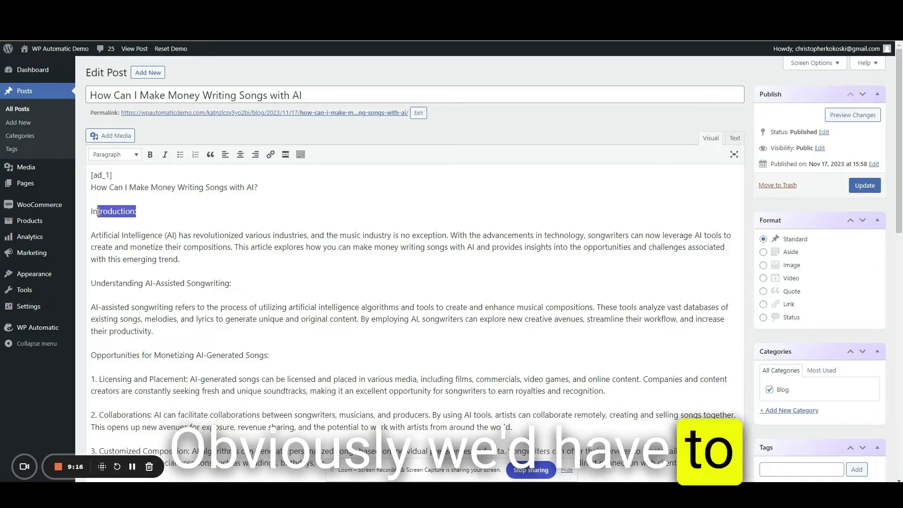
# Read through the generated article and select its opening question line
pyautogui.scroll(-2, 184, 268)
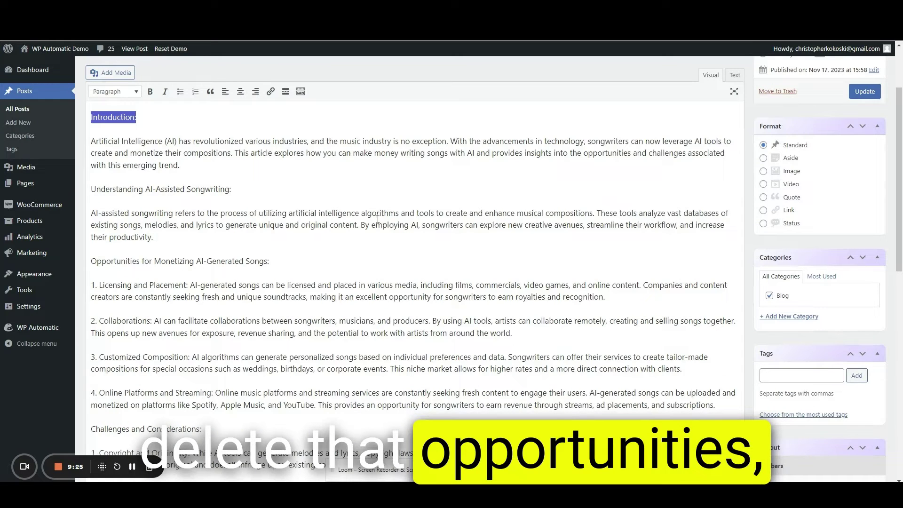
pyautogui.scroll(-2, 378, 219)
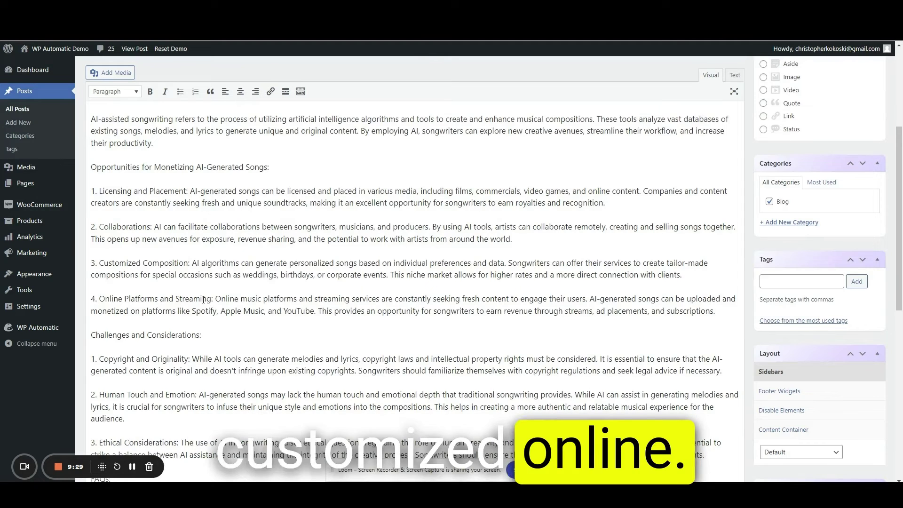
pyautogui.scroll(-2, 239, 287)
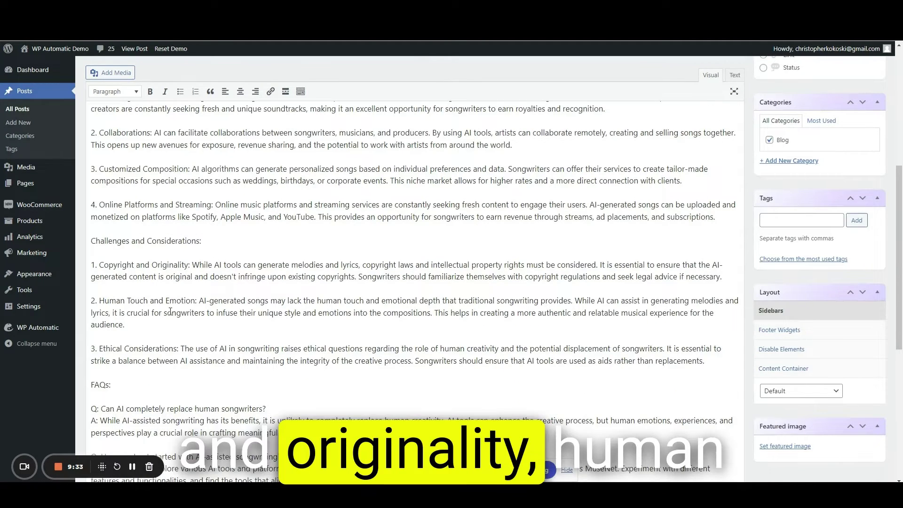
pyautogui.scroll(-2, 183, 306)
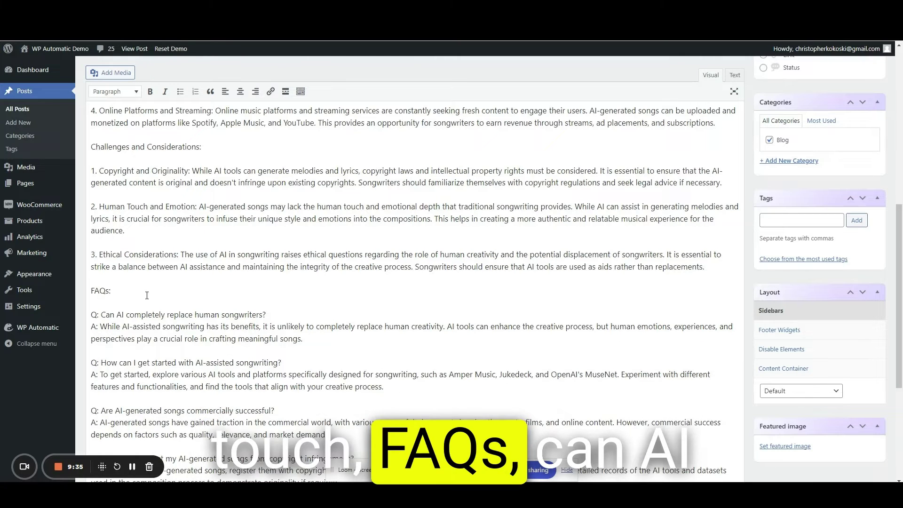
pyautogui.scroll(-2, 201, 278)
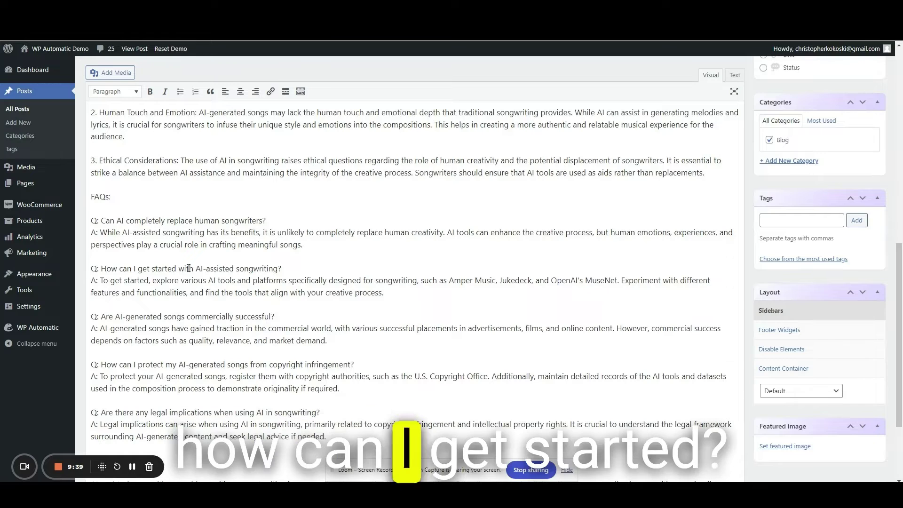
pyautogui.scroll(-3, 142, 428)
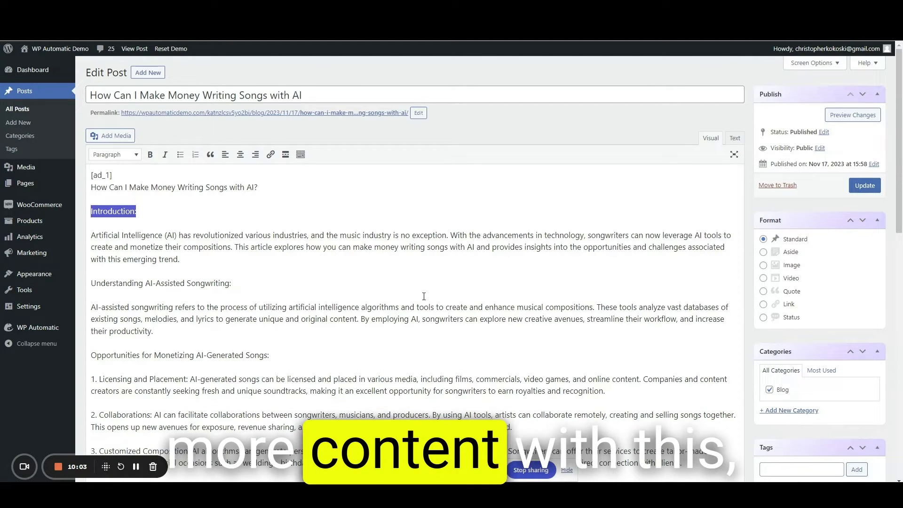
pyautogui.scroll(-20, 422, 296)
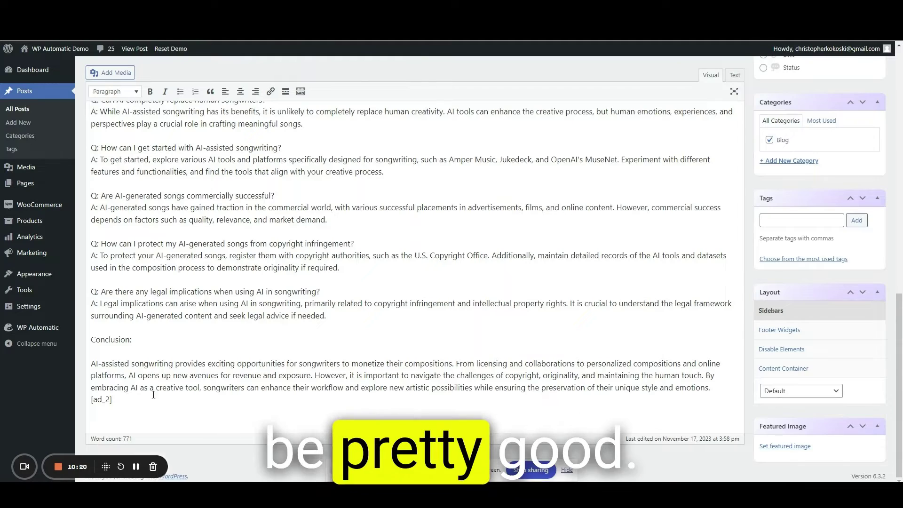
pyautogui.scroll(20, 326, 338)
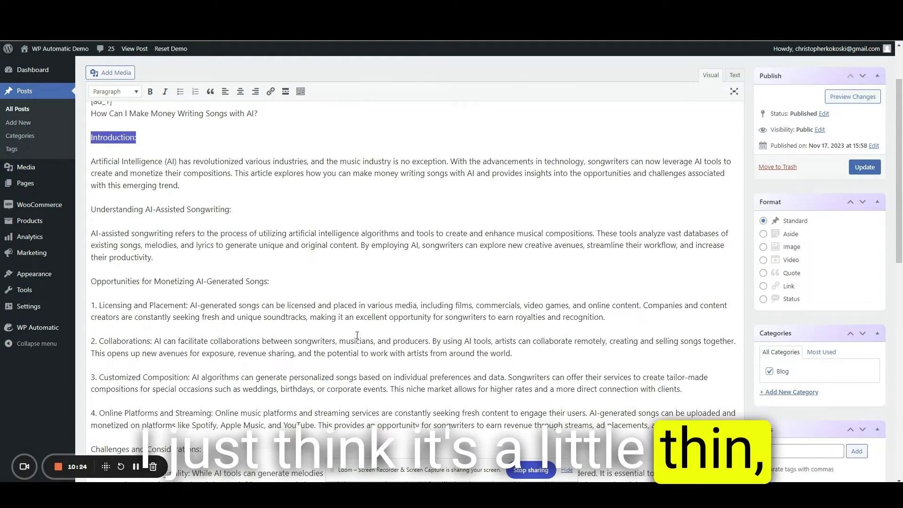
pyautogui.scroll(3, 357, 335)
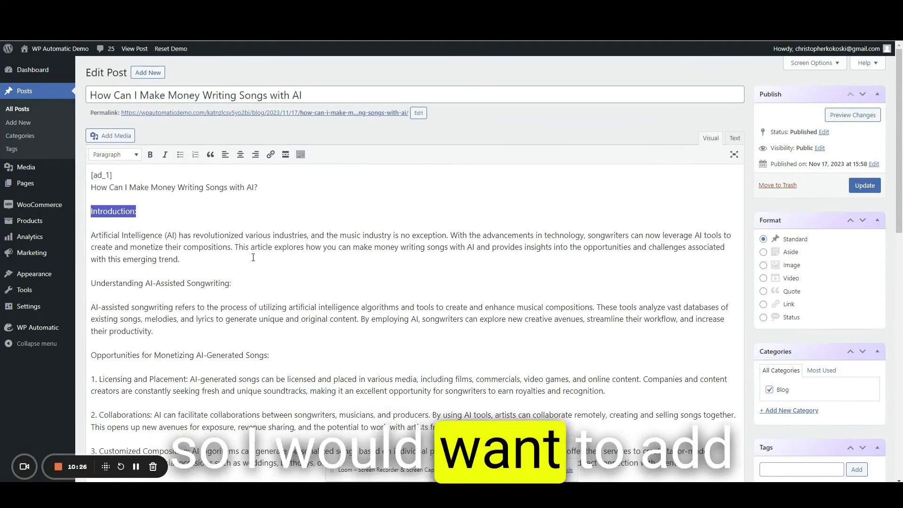
pyautogui.scroll(-2, 253, 257)
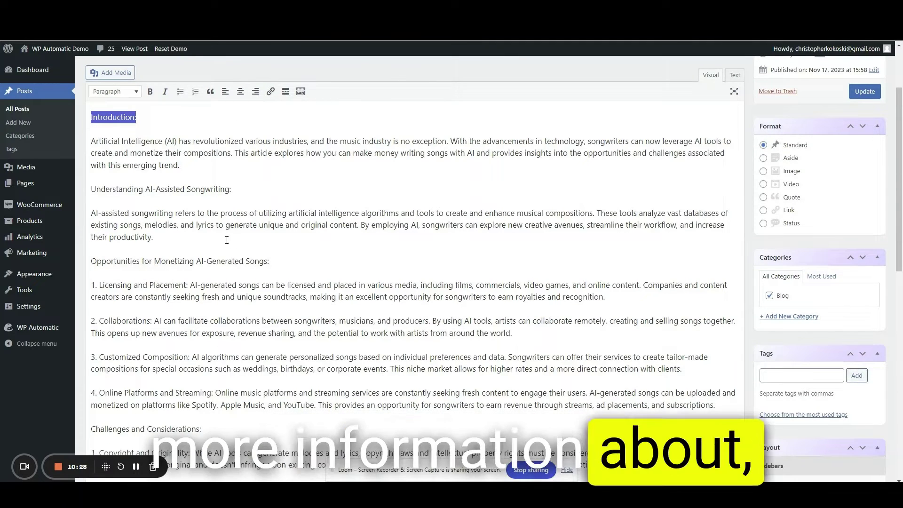
pyautogui.scroll(-2, 227, 240)
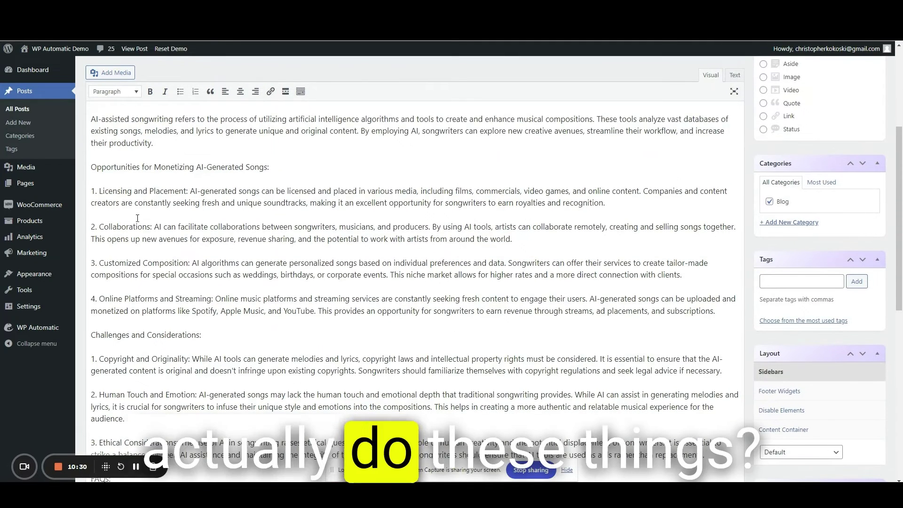
pyautogui.scroll(-7, 278, 302)
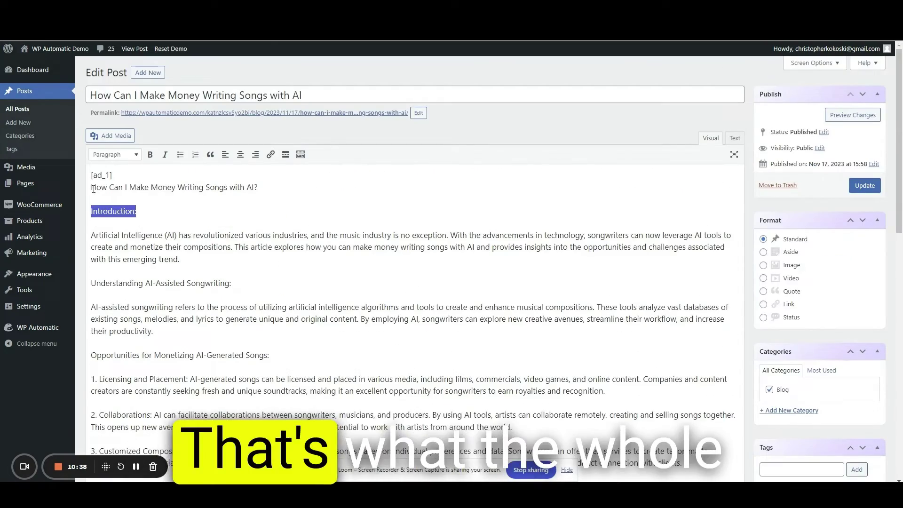
pyautogui.moveTo(90, 187); pyautogui.dragTo(284, 190)
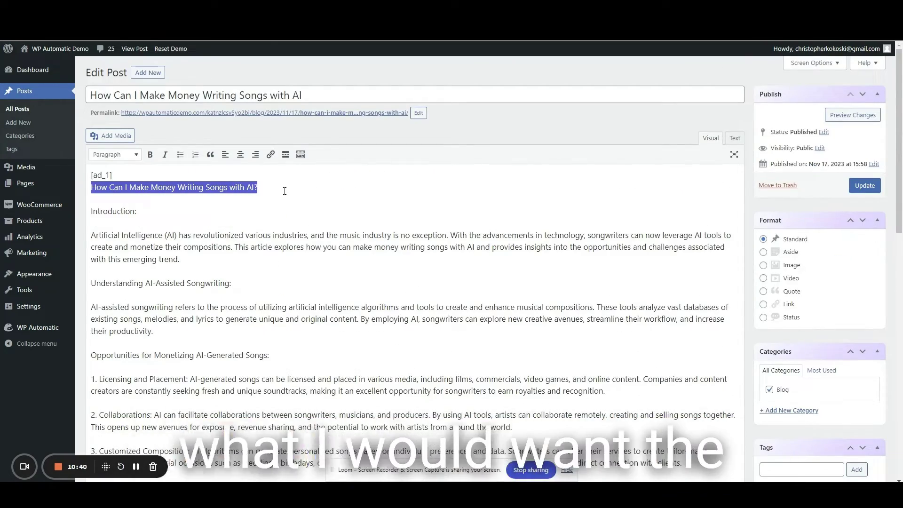
pyautogui.click(277, 189)
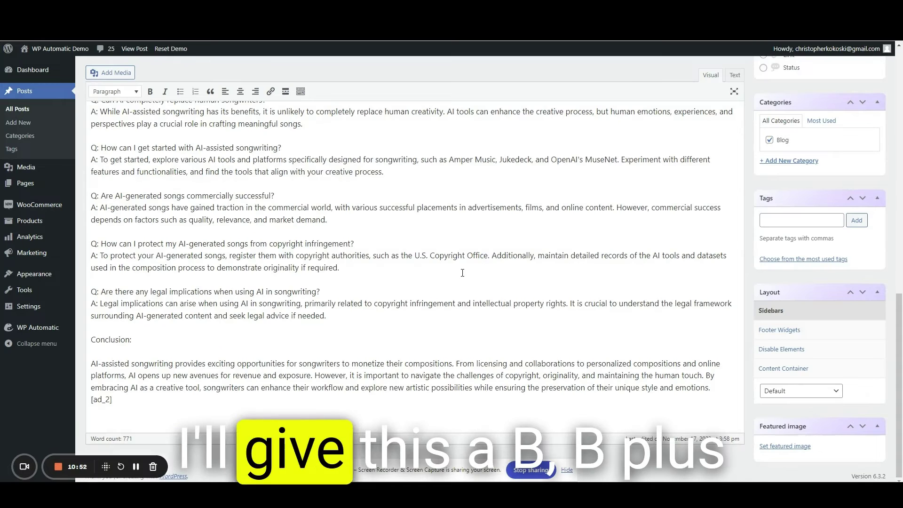
pyautogui.scroll(15, 464, 273)
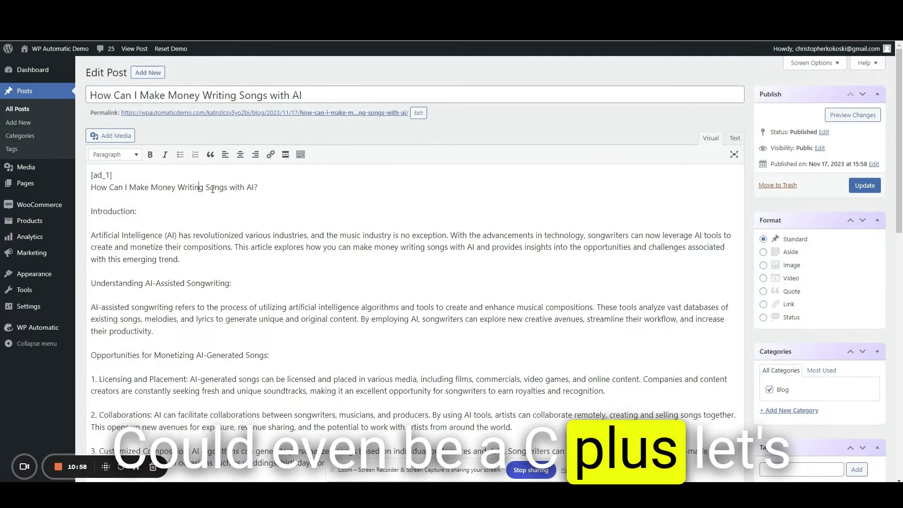
pyautogui.tripleClick(213, 189)
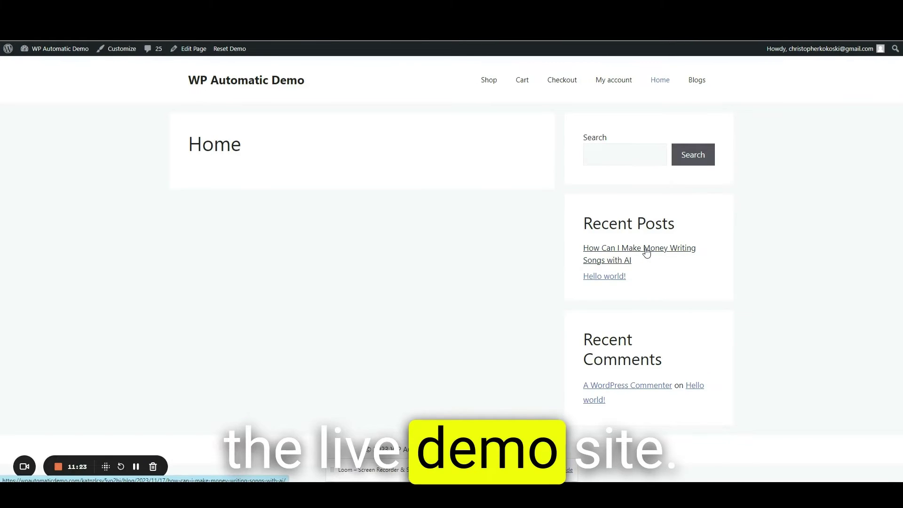
# Open 'How Can I Make Money Writing Songs with AI' from Recent Posts and highlight its opening lines
pyautogui.click(647, 253)
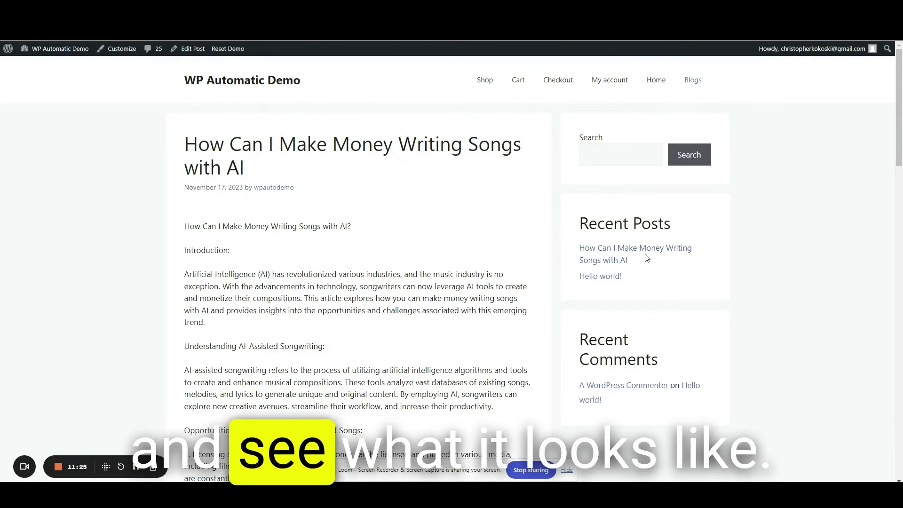
pyautogui.moveTo(187, 144); pyautogui.dragTo(295, 169)
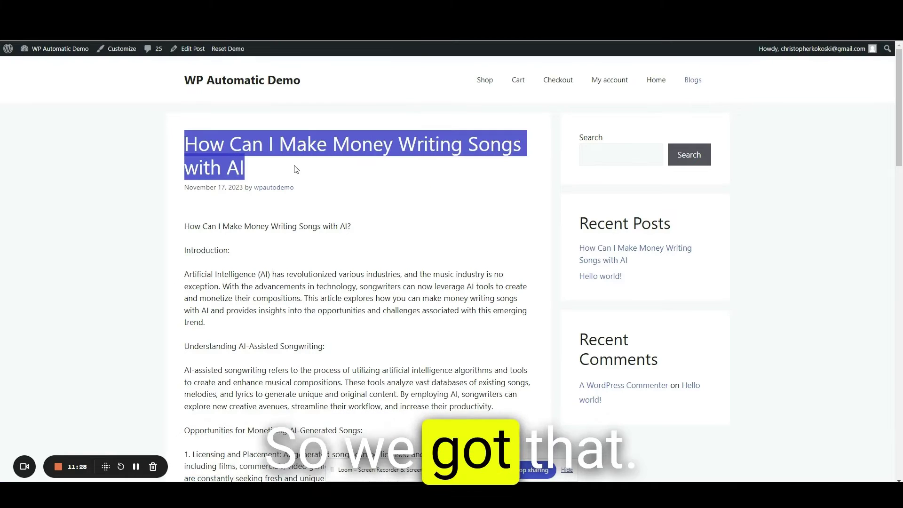
pyautogui.click(222, 242)
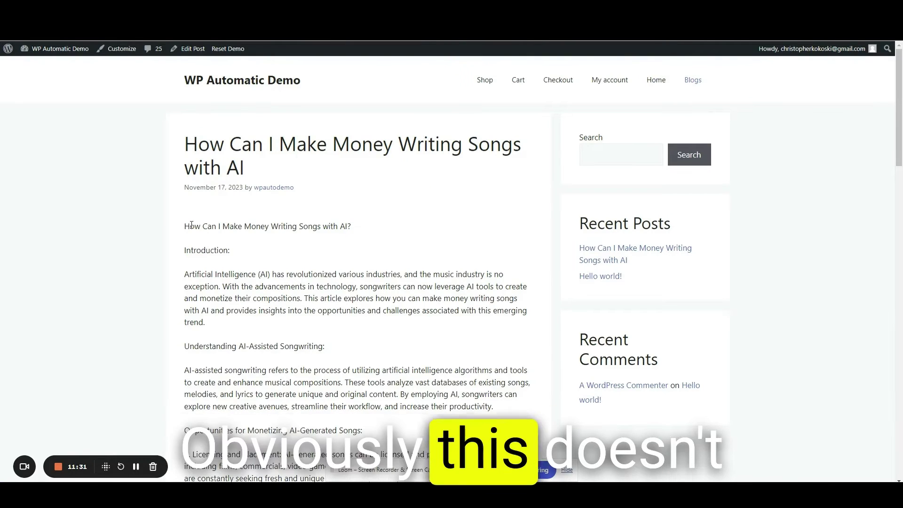
pyautogui.moveTo(190, 226); pyautogui.dragTo(364, 228)
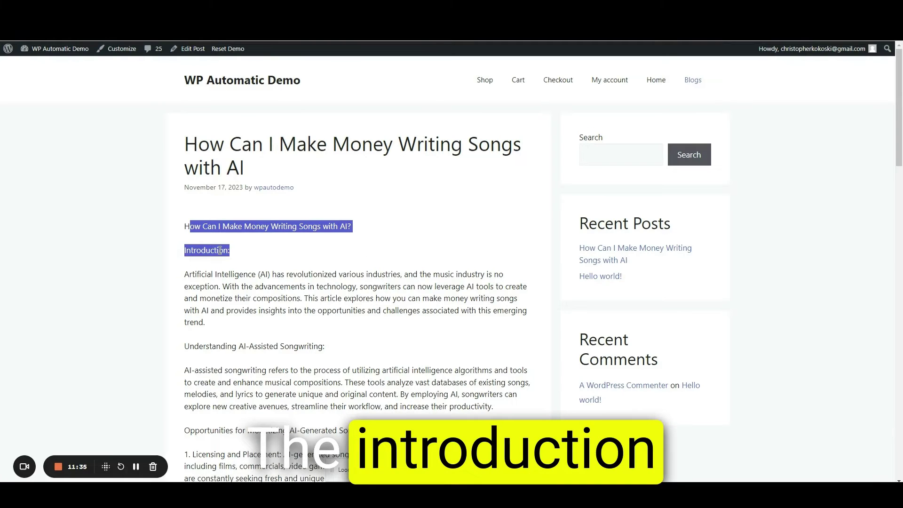
# Select the article body and check its length with Word Counter Plus
pyautogui.scroll(-2, 408, 216)
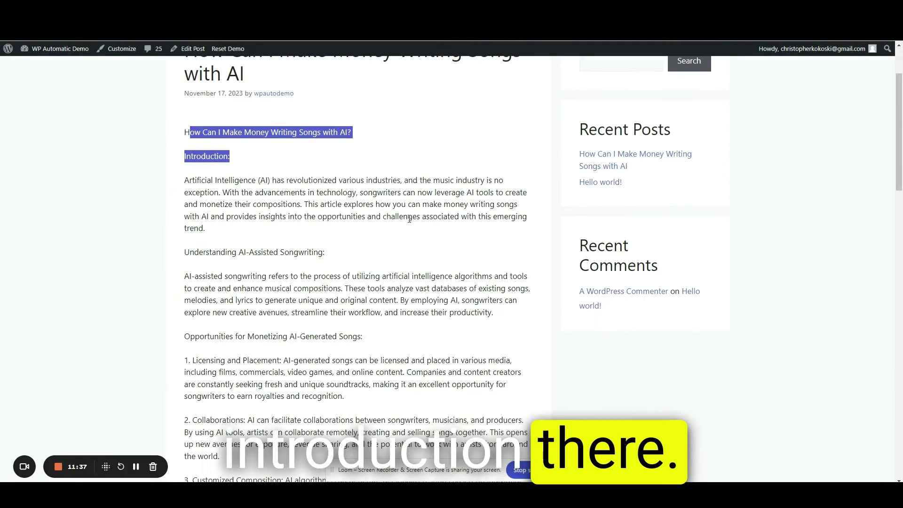
pyautogui.scroll(-7, 409, 219)
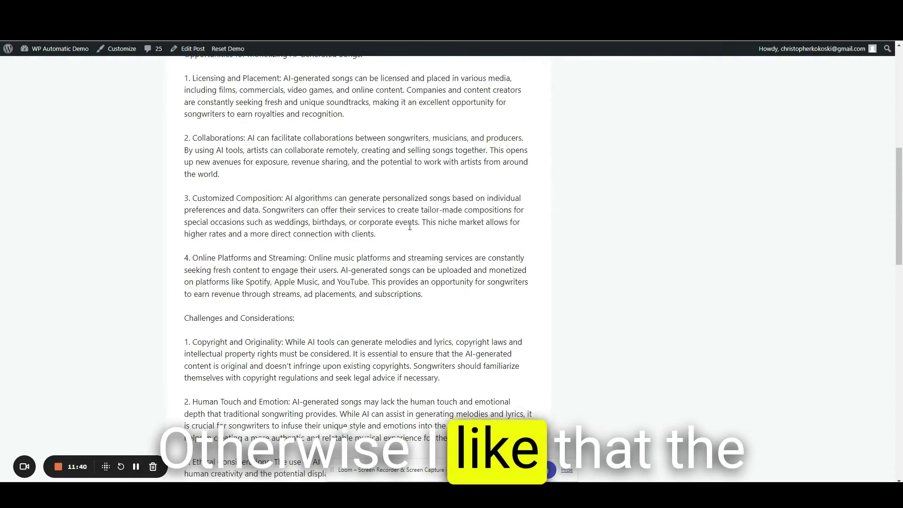
pyautogui.scroll(-7, 409, 230)
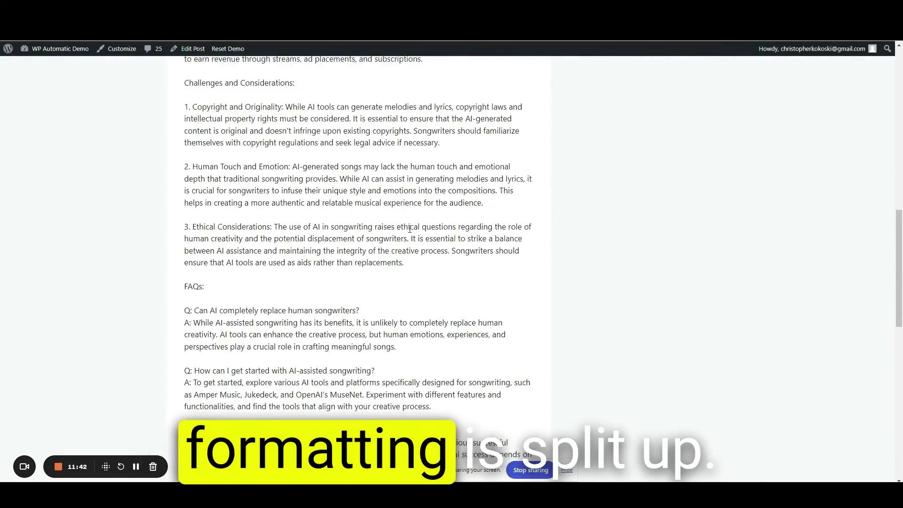
pyautogui.scroll(-5, 410, 230)
pyautogui.moveTo(420, 319); pyautogui.dragTo(201, 272)
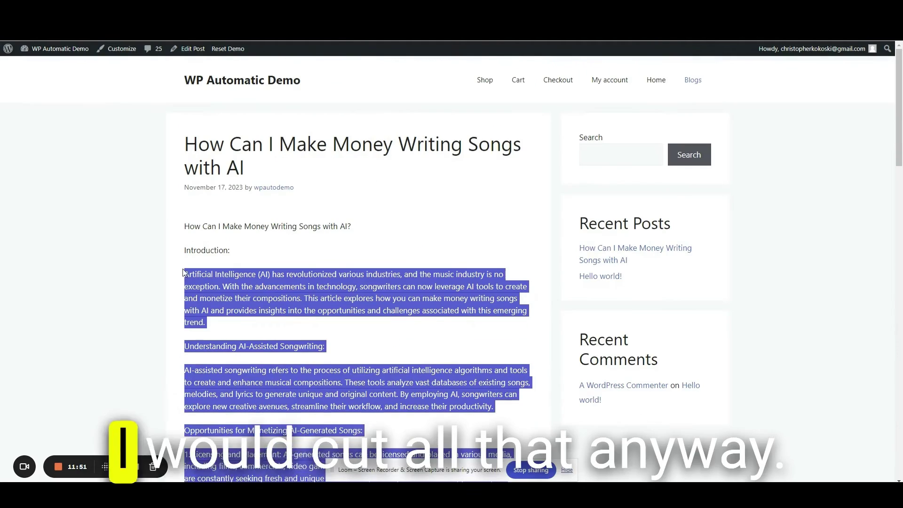
pyautogui.rightClick(216, 277)
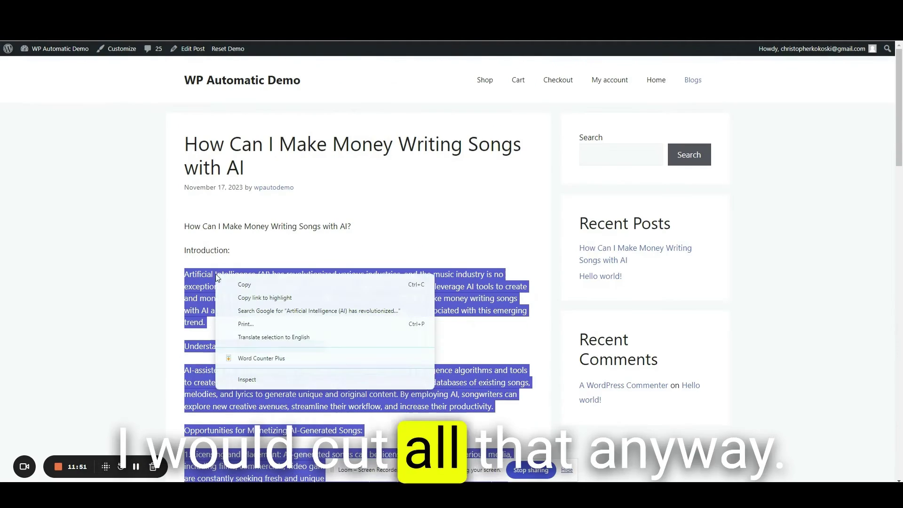
pyautogui.click(261, 358)
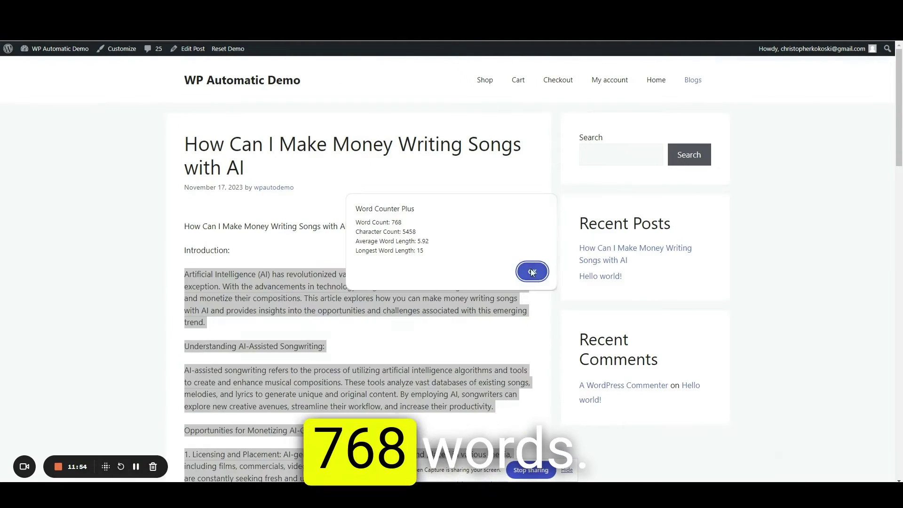
pyautogui.click(530, 270)
pyautogui.click(485, 243)
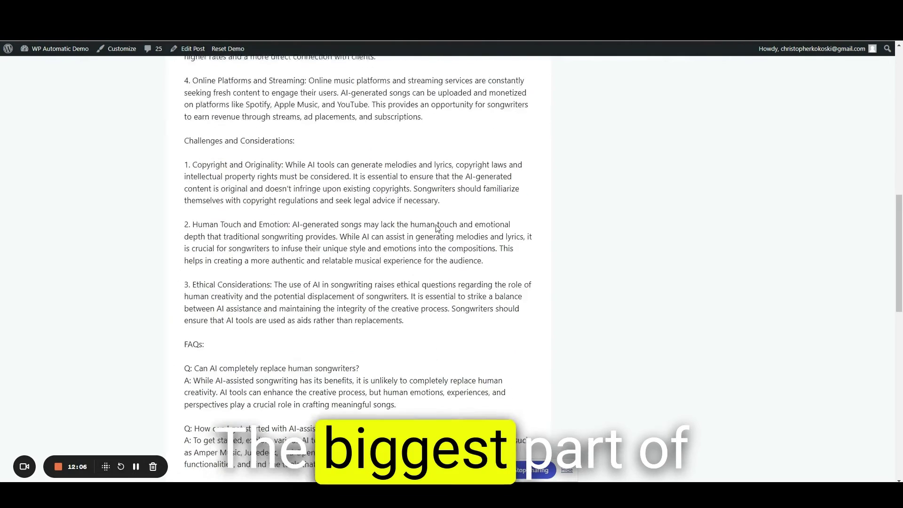
pyautogui.scroll(-10, 436, 225)
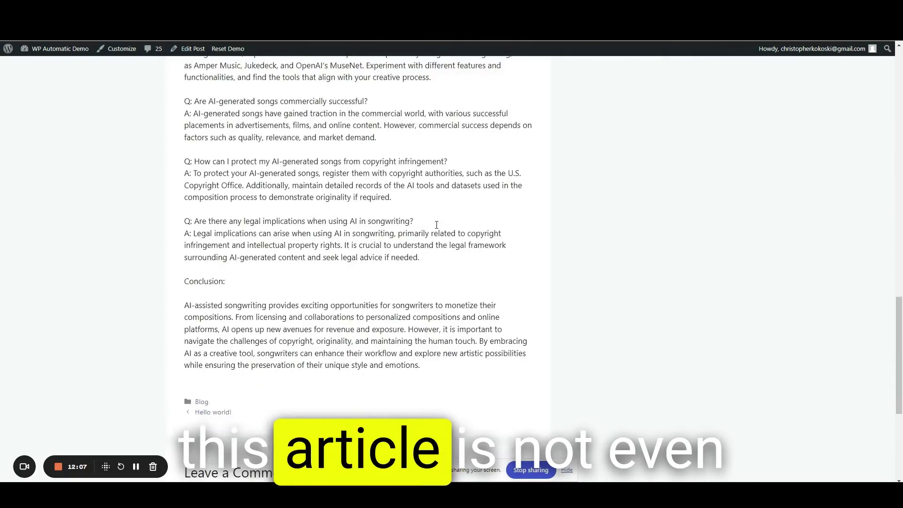
pyautogui.scroll(-5, 437, 225)
pyautogui.scroll(15, 436, 229)
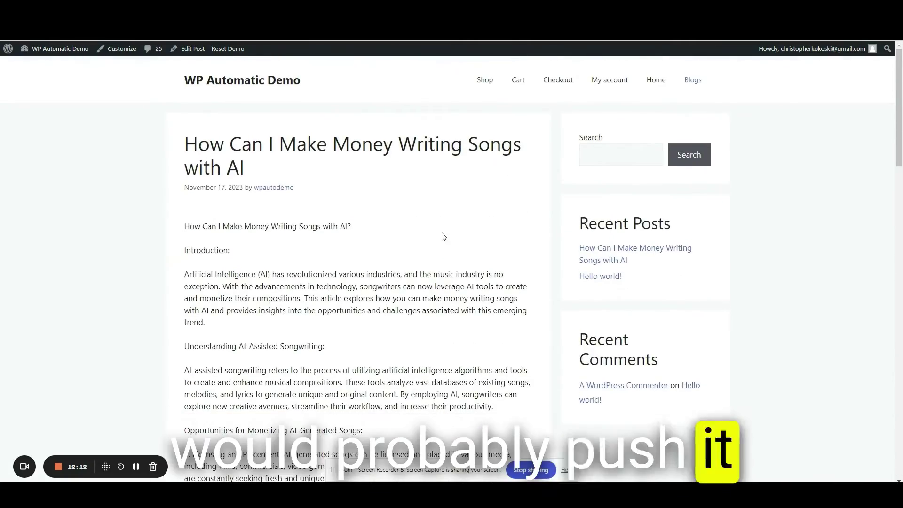
pyautogui.click(436, 241)
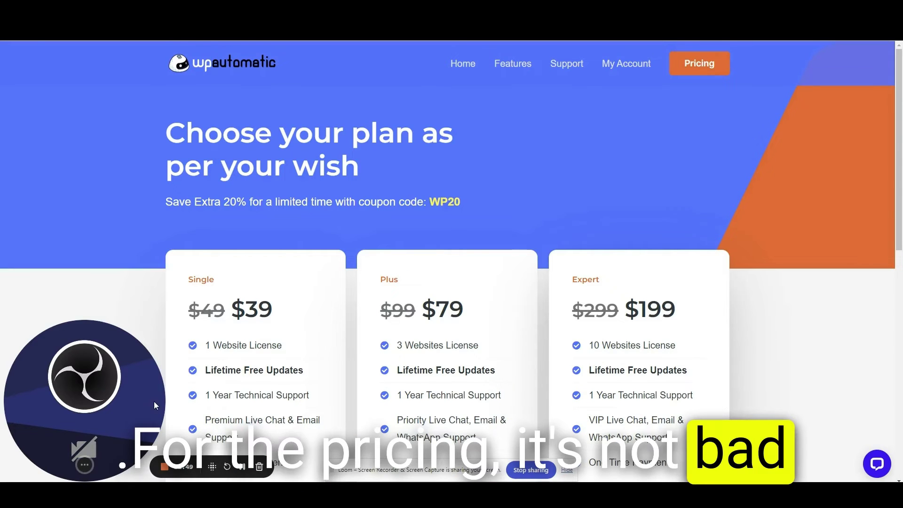
pyautogui.scroll(-3, 254, 181)
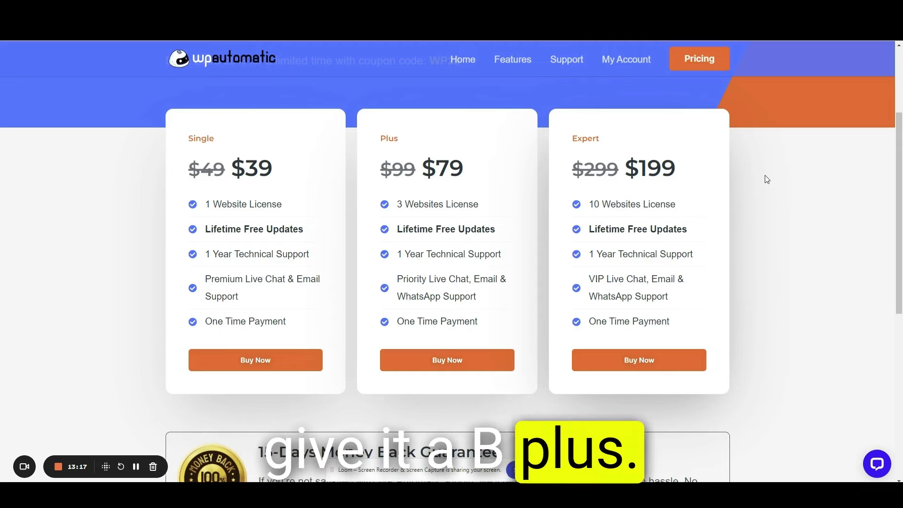
pyautogui.hotkey('ctrl', 'Tab')
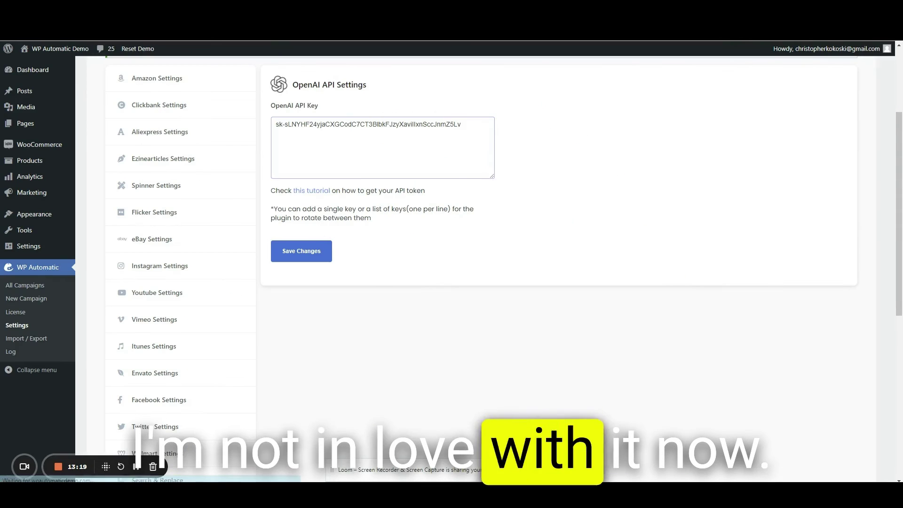
pyautogui.hotkey('ctrl', 'Tab')
pyautogui.hotkey('ctrl', 'shift', 'Tab')
pyautogui.hotkey('ctrl', 'shift', 'Tab')
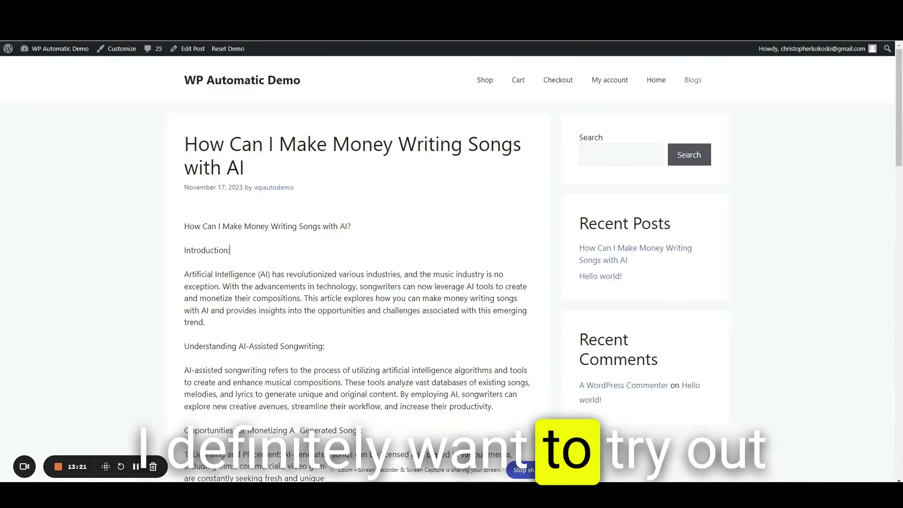
pyautogui.scroll(-4, 469, 250)
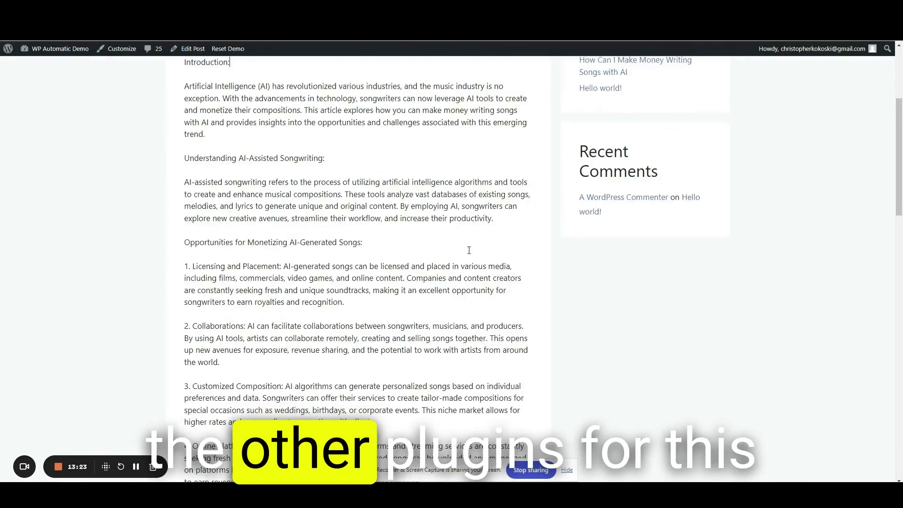
pyautogui.scroll(-20, 468, 250)
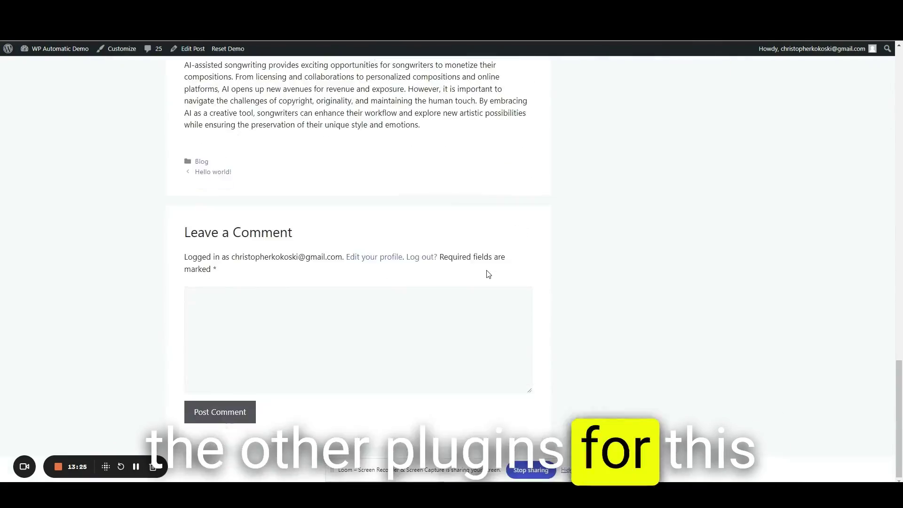
pyautogui.scroll(20, 489, 276)
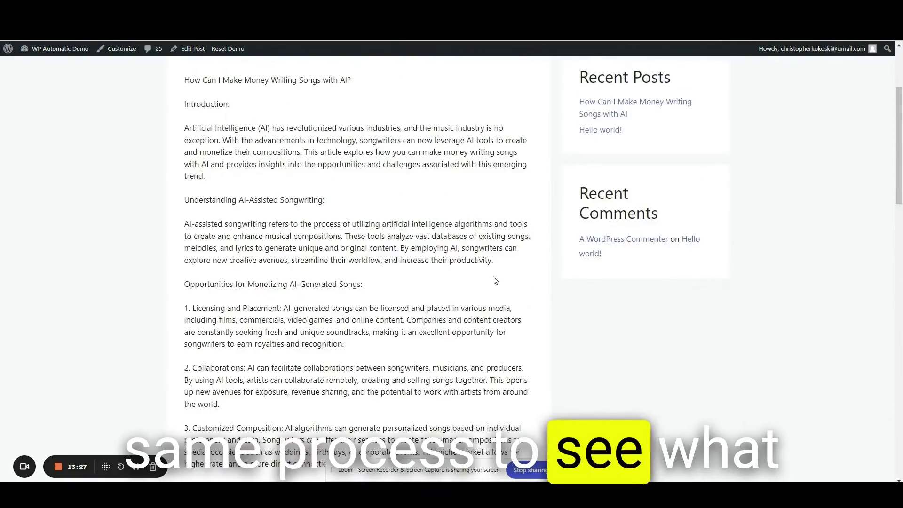
pyautogui.scroll(3, 494, 280)
pyautogui.scroll(-20, 492, 275)
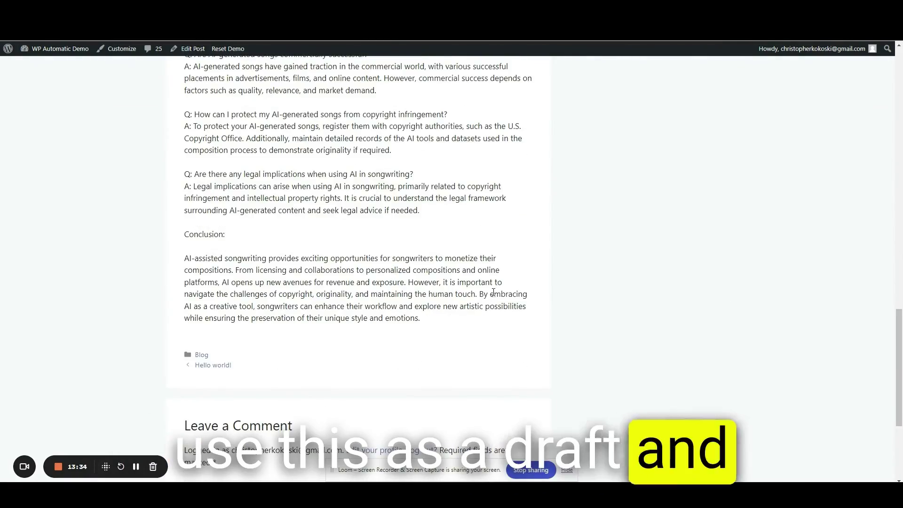
pyautogui.scroll(12, 493, 292)
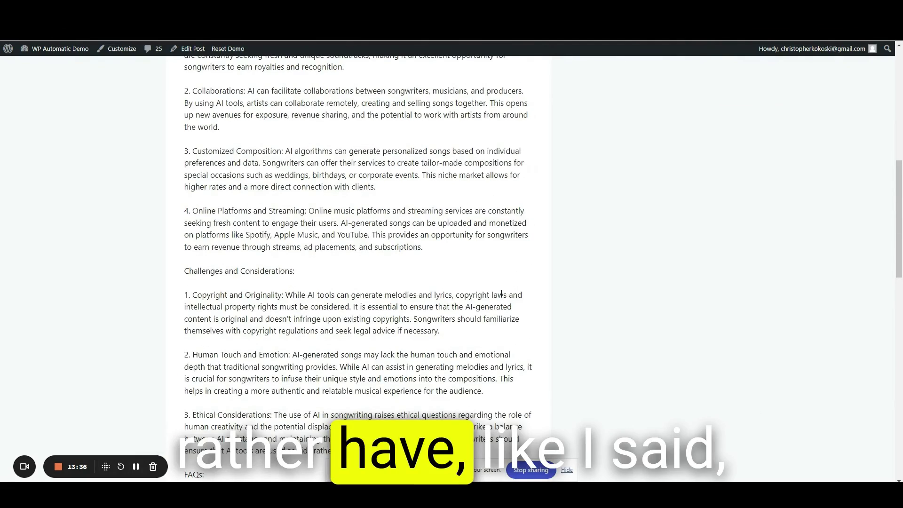
pyautogui.moveTo(184, 299); pyautogui.dragTo(228, 298)
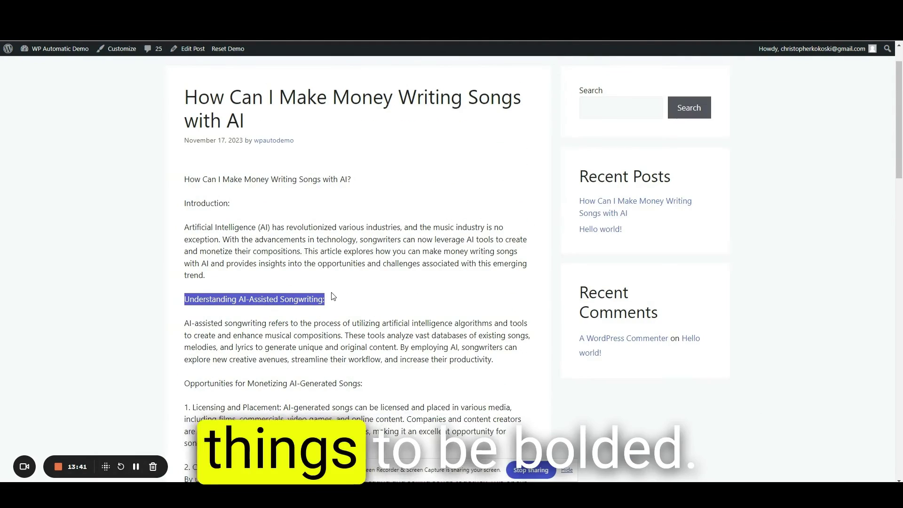
pyautogui.moveTo(184, 178); pyautogui.dragTo(252, 179)
pyautogui.click(356, 175)
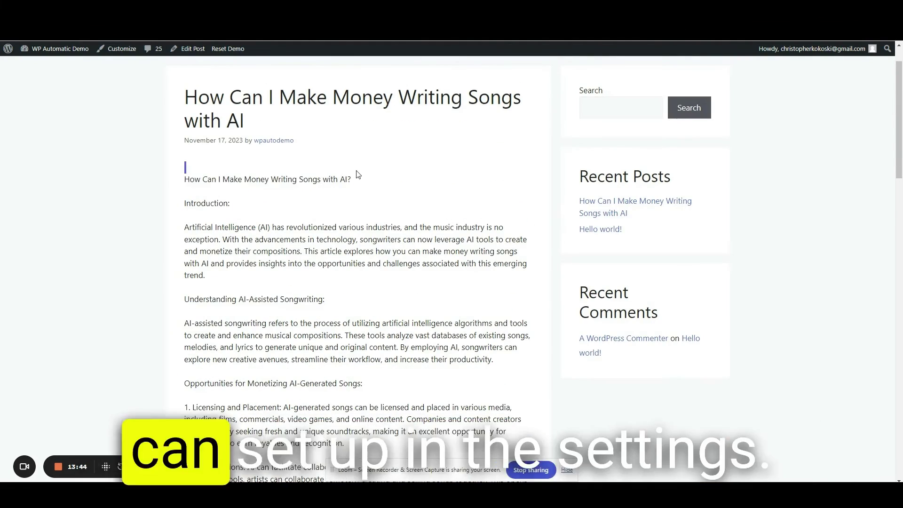
pyautogui.tripleClick(358, 178)
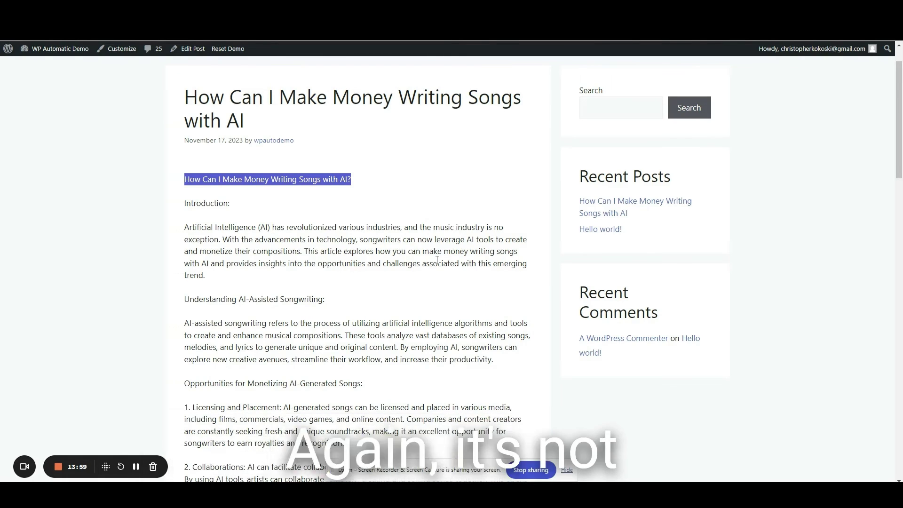
pyautogui.moveTo(185, 96); pyautogui.dragTo(298, 125)
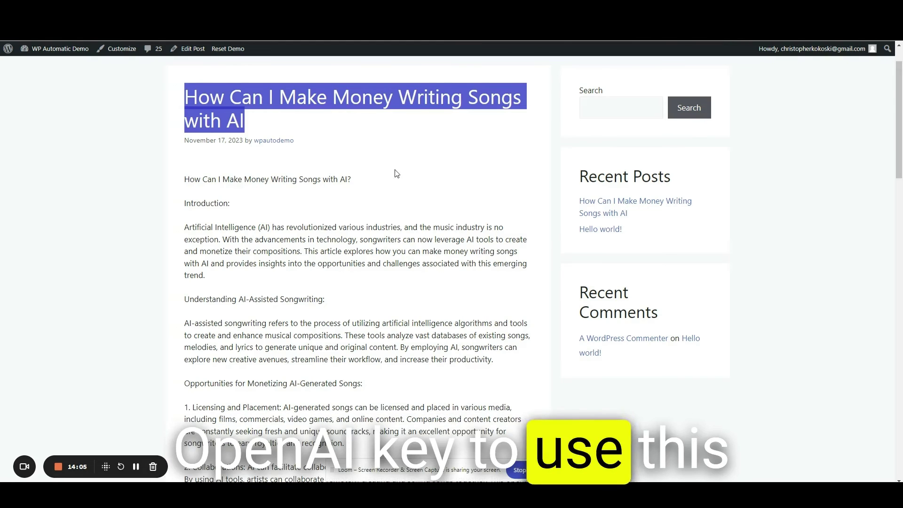
pyautogui.scroll(1, 403, 180)
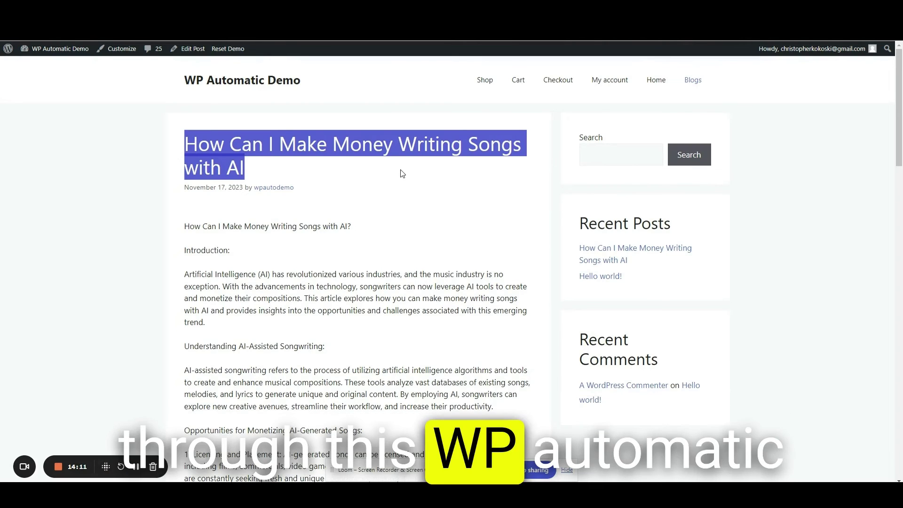
pyautogui.moveTo(312, 83); pyautogui.dragTo(182, 85)
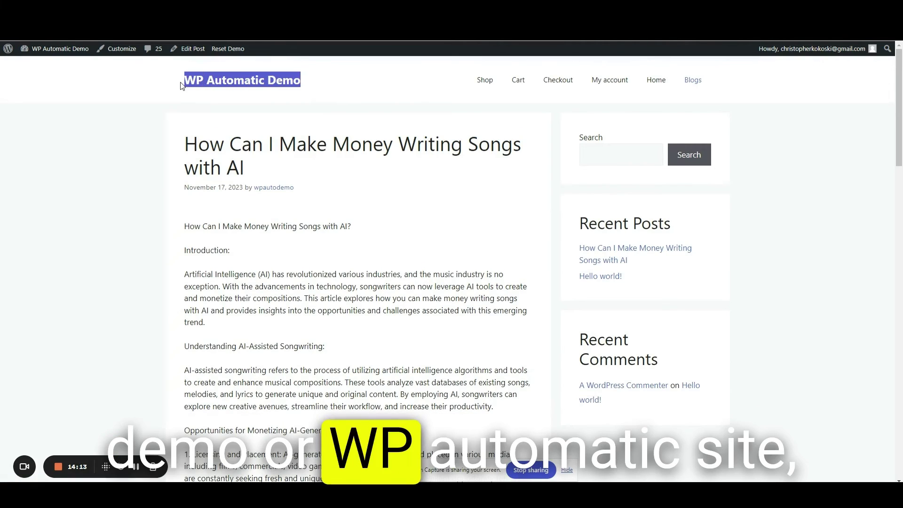
# Go back to the WP Automatic Demo Home page using the site title in the header
pyautogui.click(185, 84)
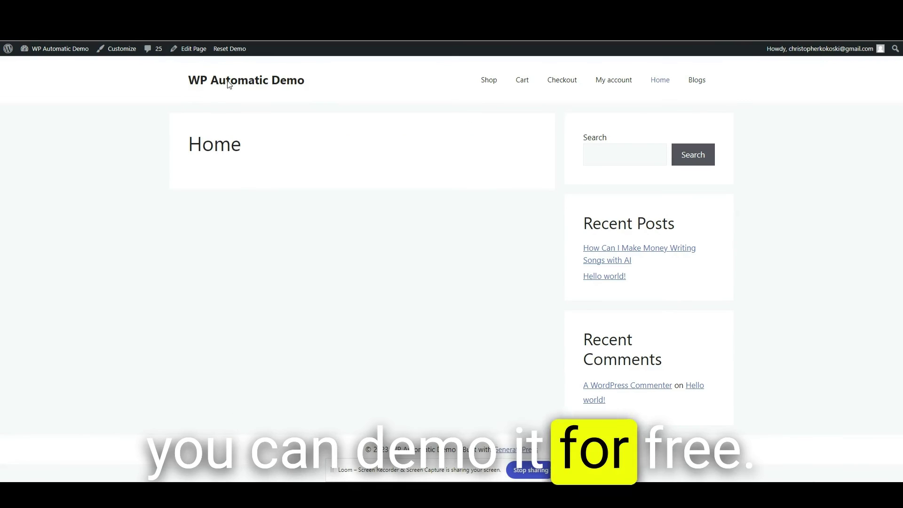